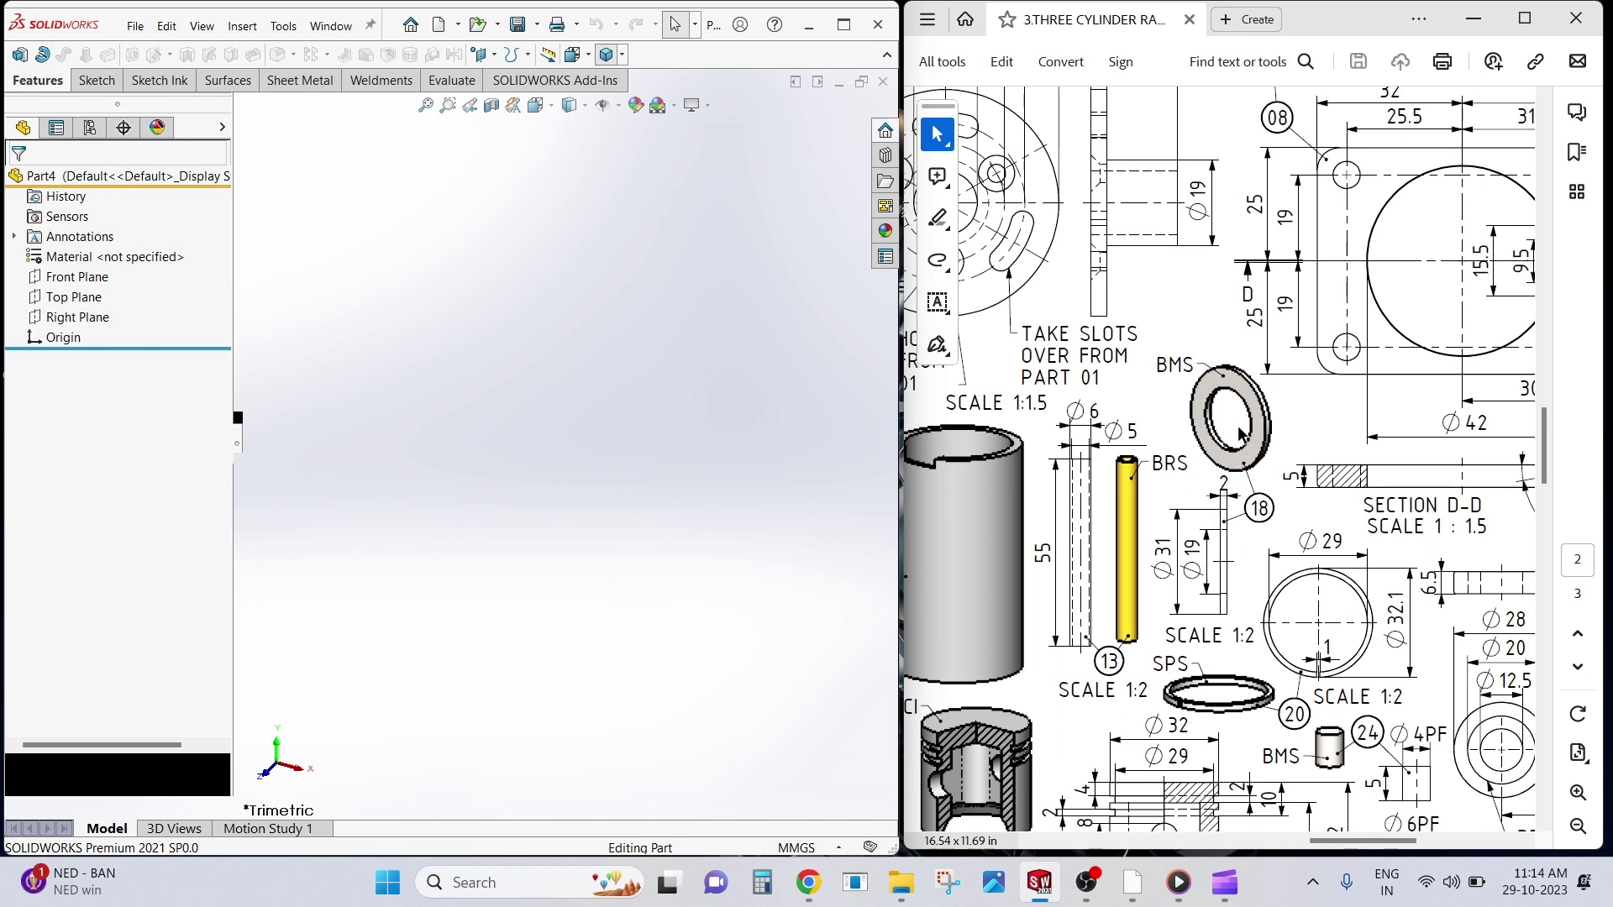
- Sketch two concentric circles centred at the origin on the Top Plane
{"action": "left_click", "coordinate": [80, 297]}
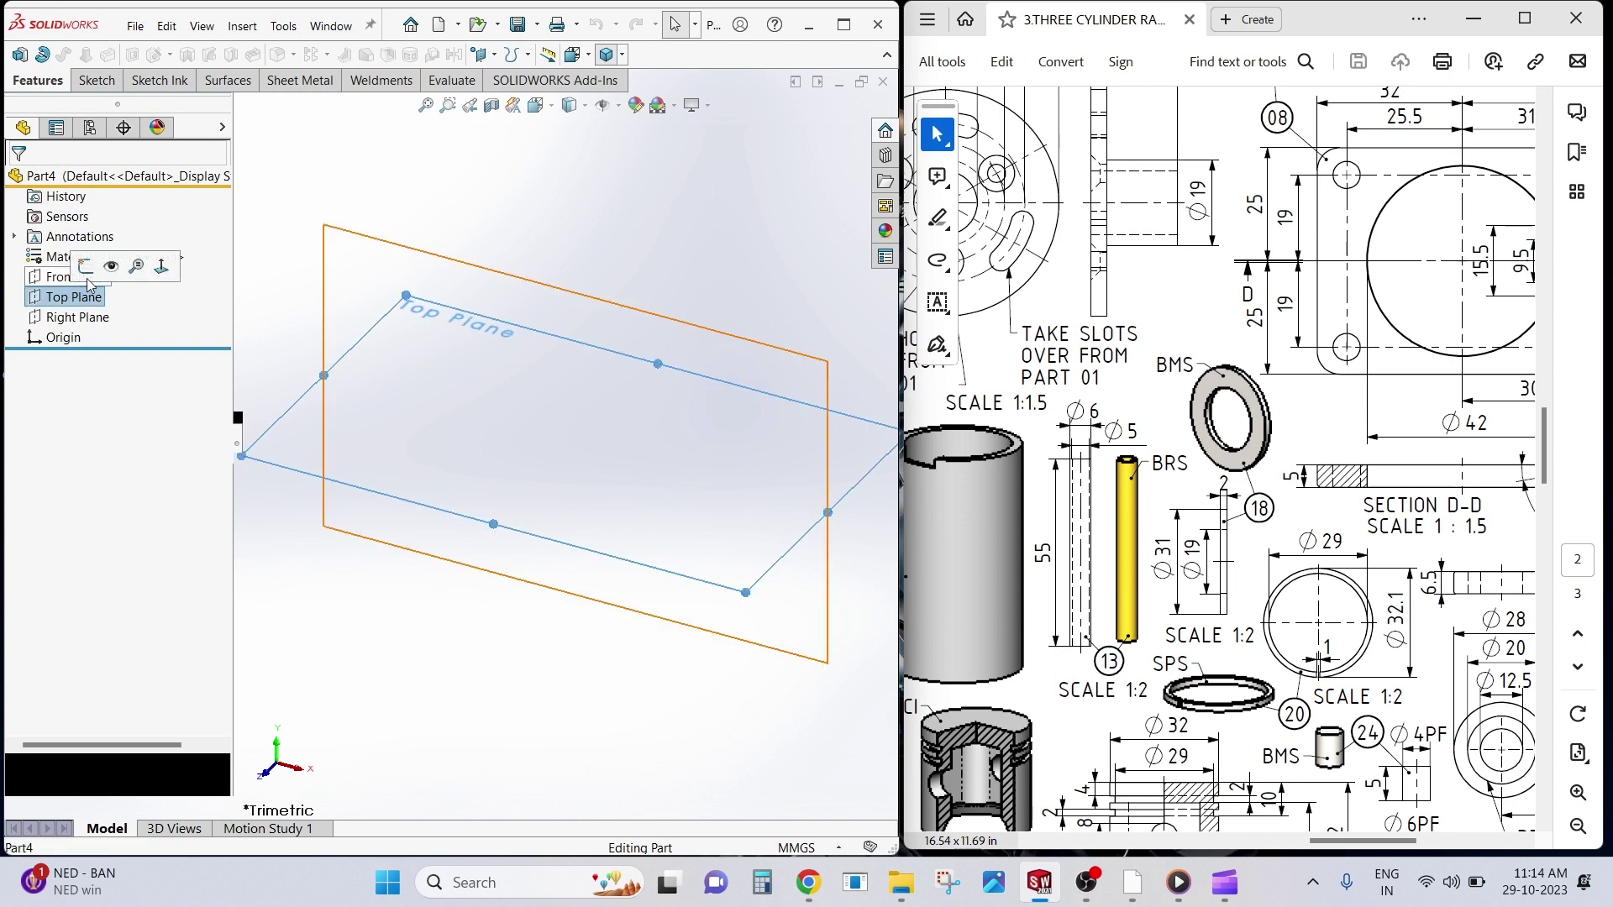
{"action": "left_click", "coordinate": [86, 267]}
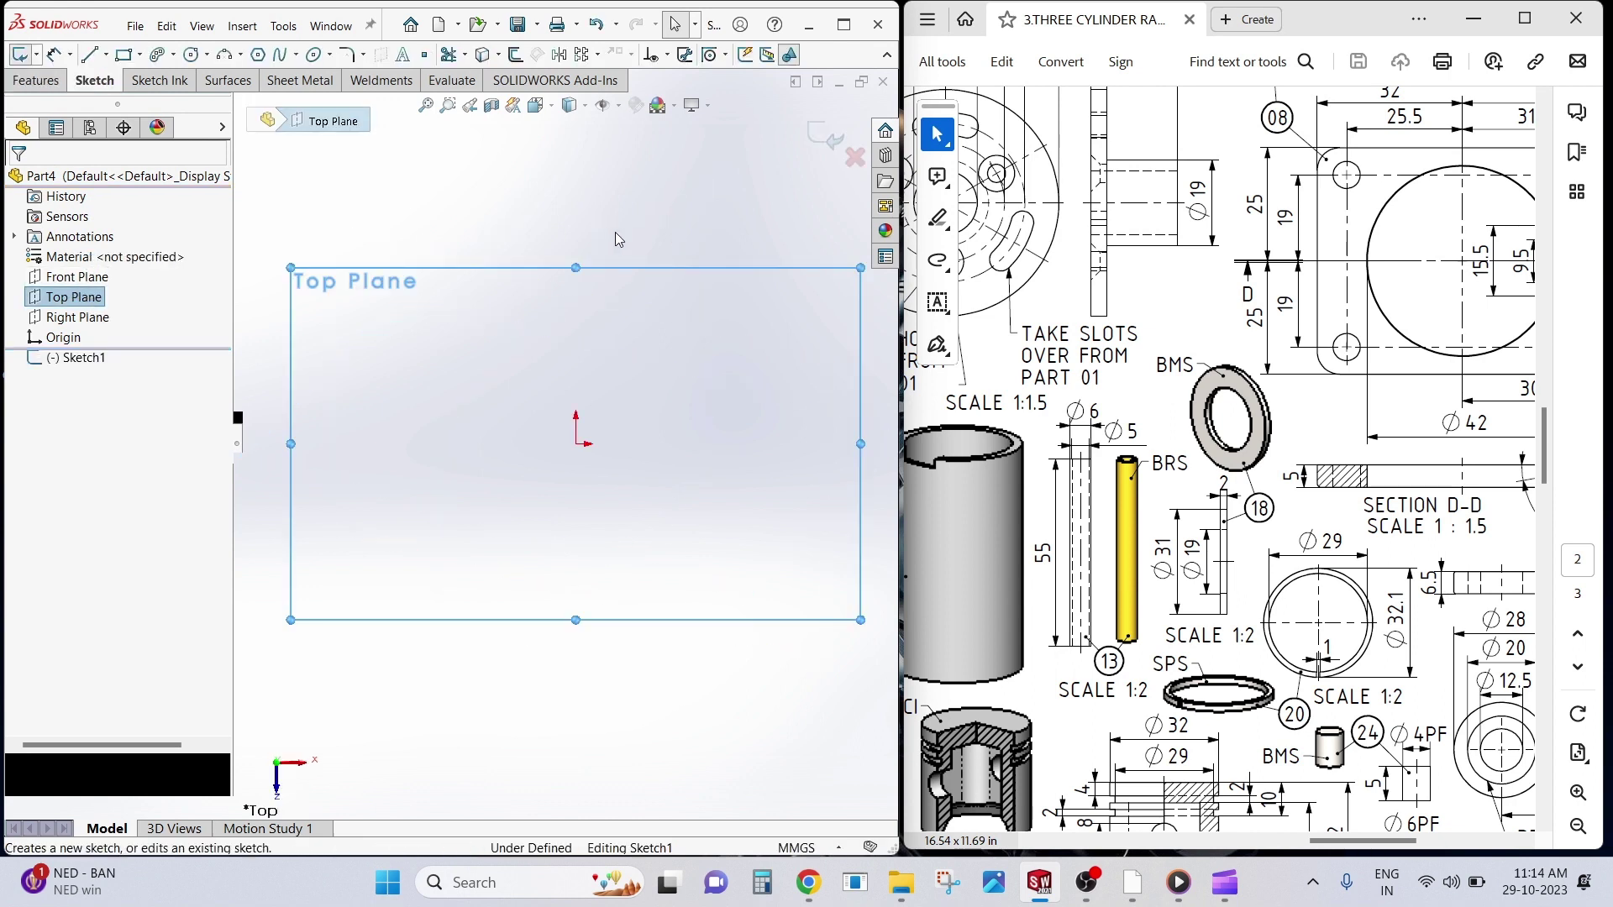
{"action": "right_click_drag", "start_coordinate": [541, 223], "coordinate": [630, 294]}
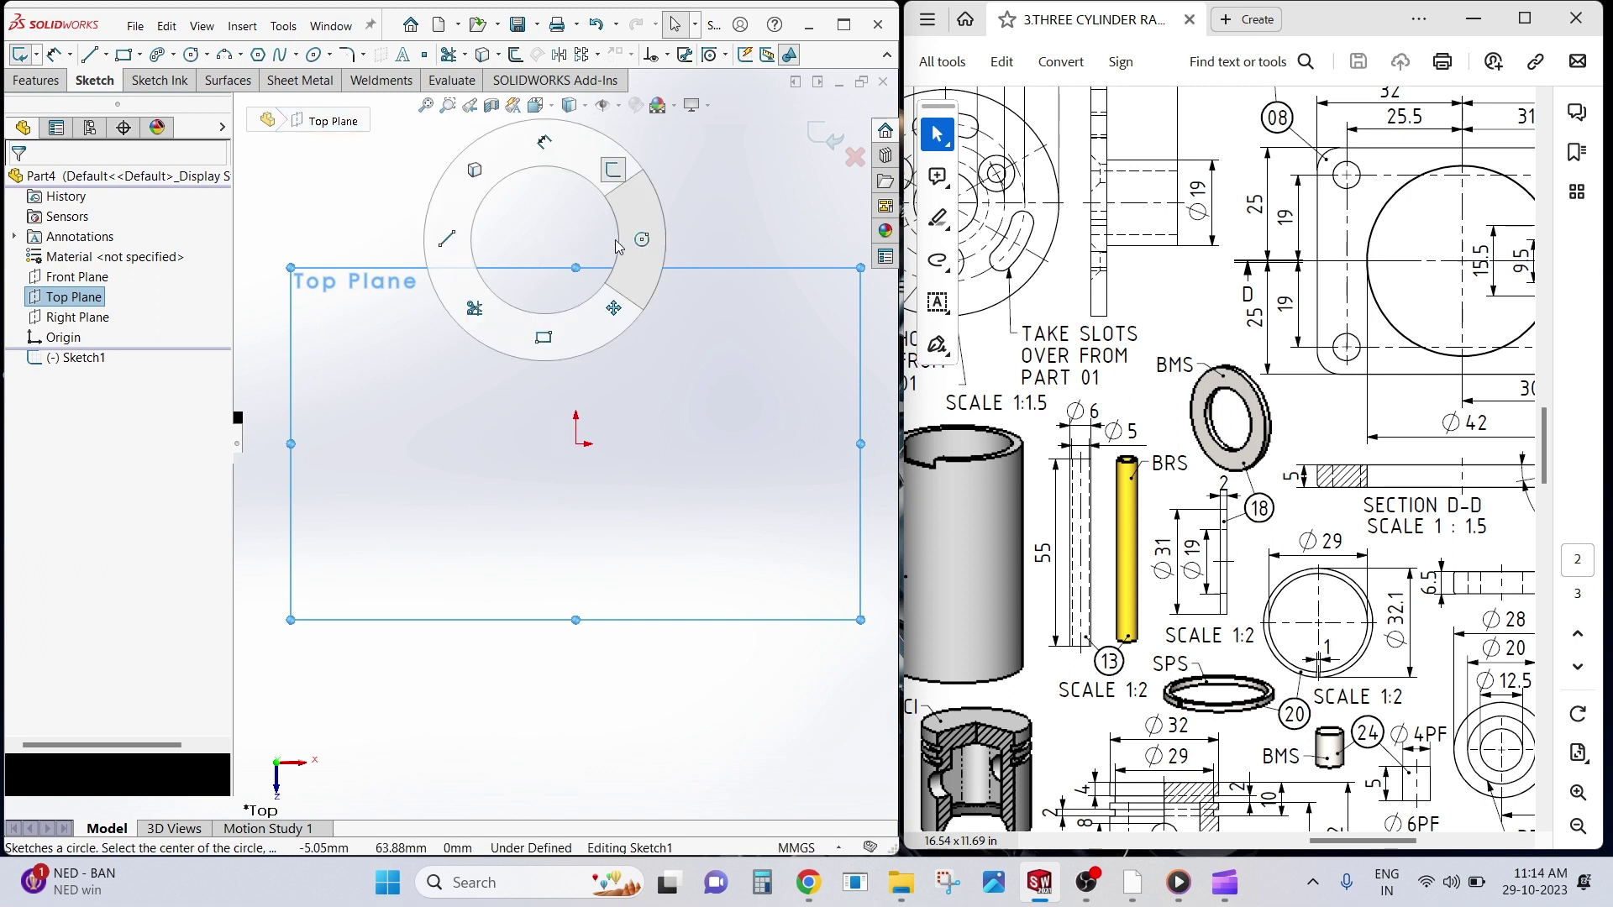
{"action": "left_click", "coordinate": [576, 444]}
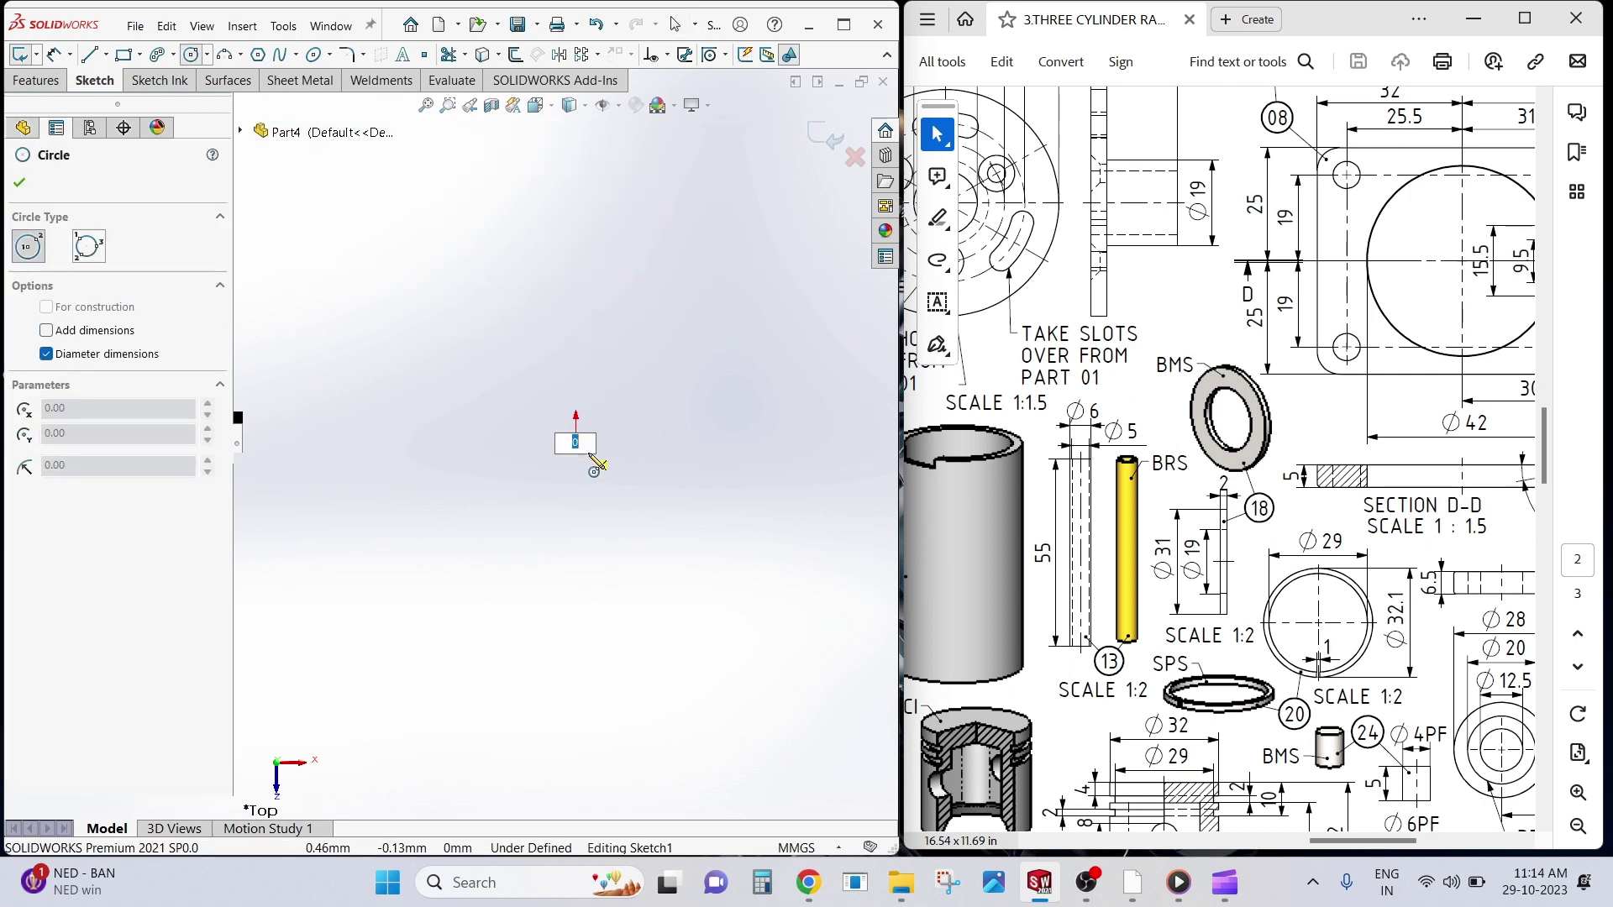
{"action": "left_click", "coordinate": [634, 465]}
{"action": "left_click", "coordinate": [576, 443]}
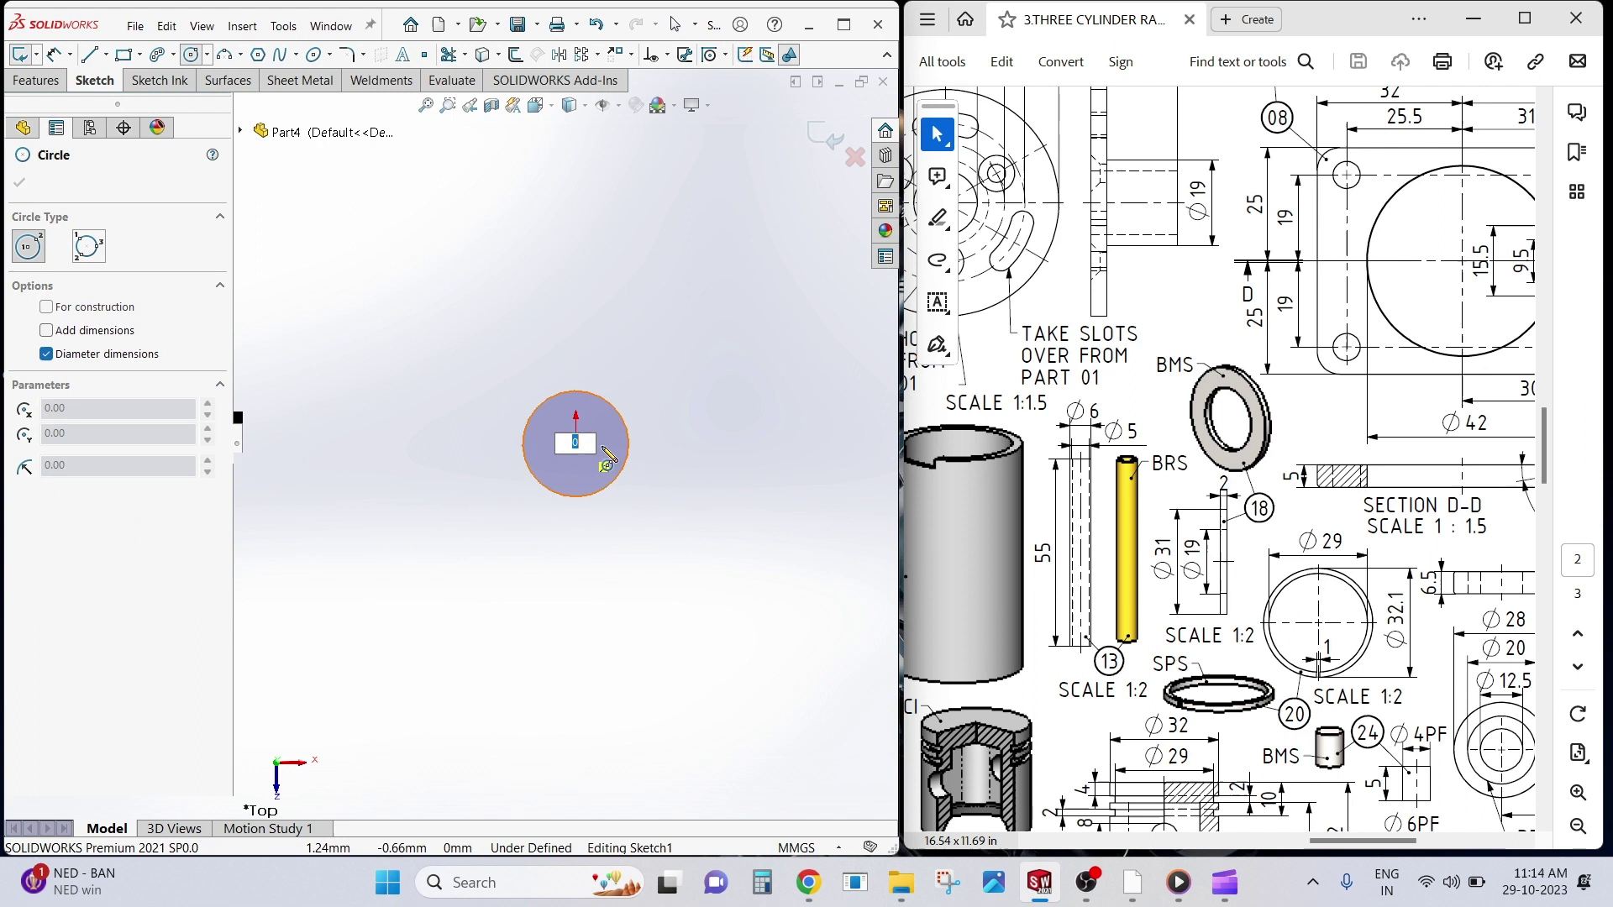
{"action": "left_click", "coordinate": [652, 454]}
{"action": "key", "text": "Escape"}
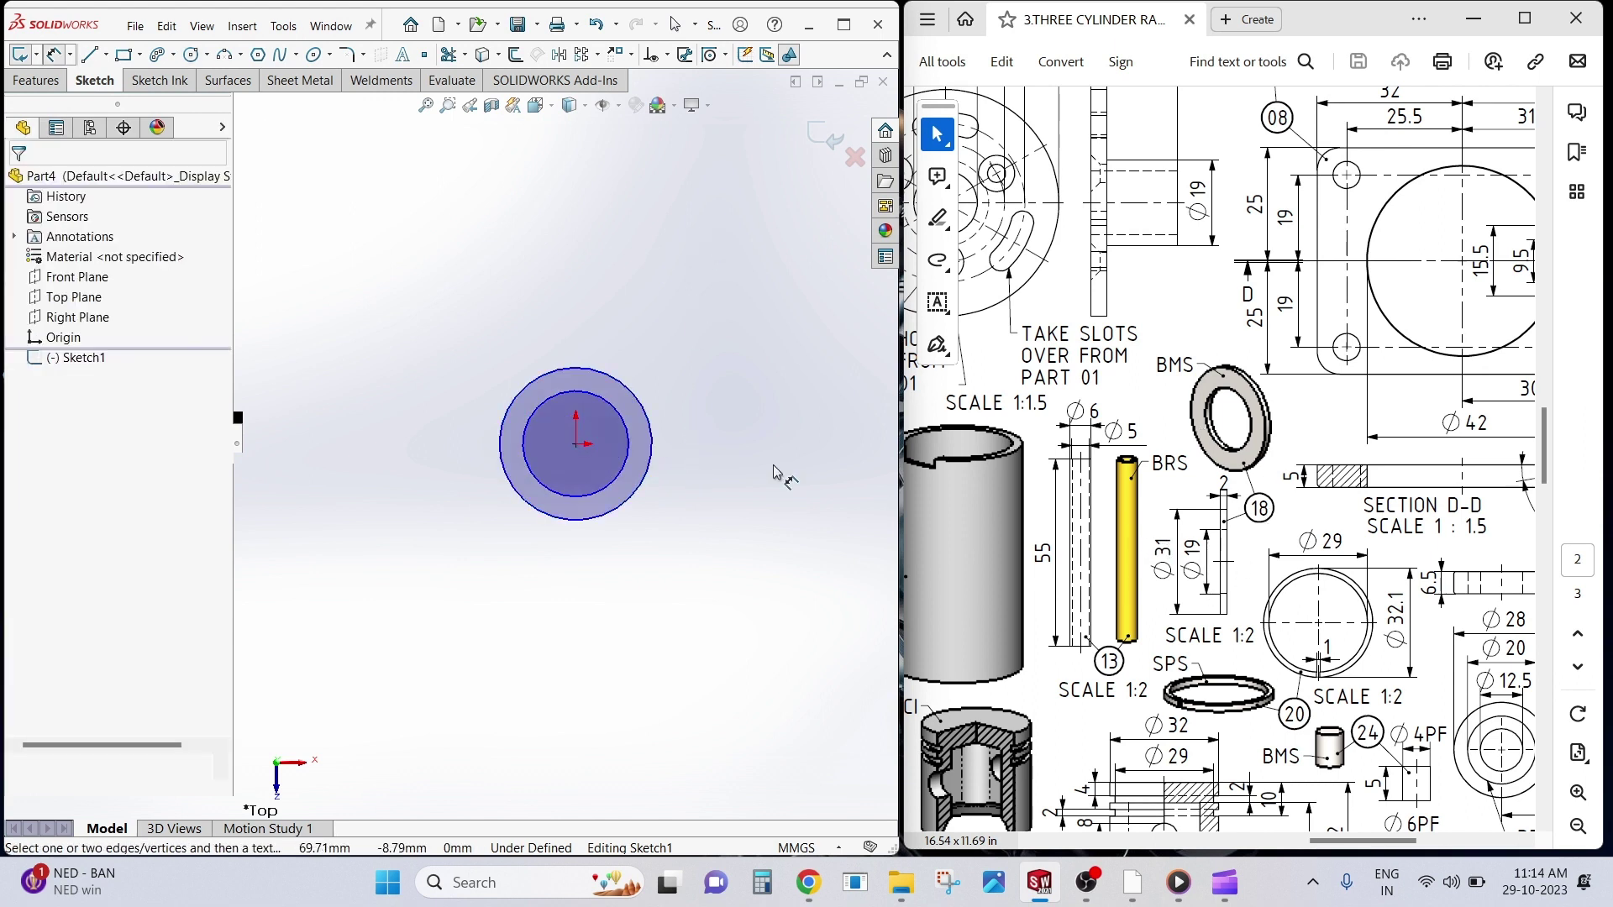
- Dimension the outer circle to Ø31 and the inner circle to Ø19
{"action": "left_click", "coordinate": [655, 462]}
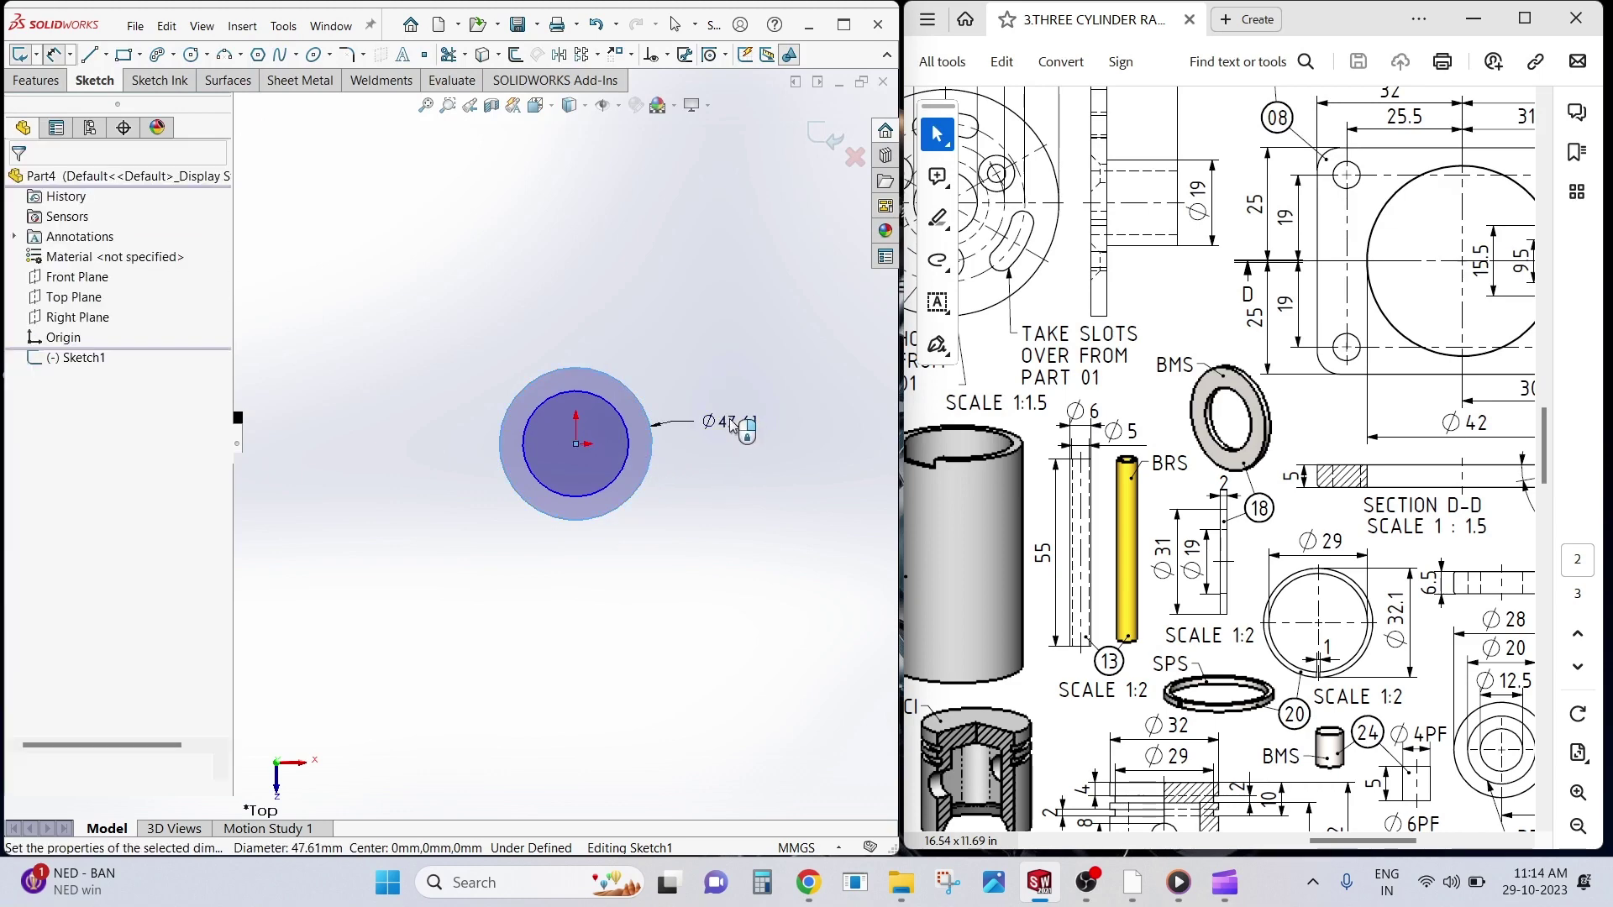
{"action": "left_click", "coordinate": [728, 424]}
{"action": "type", "text": "31"}
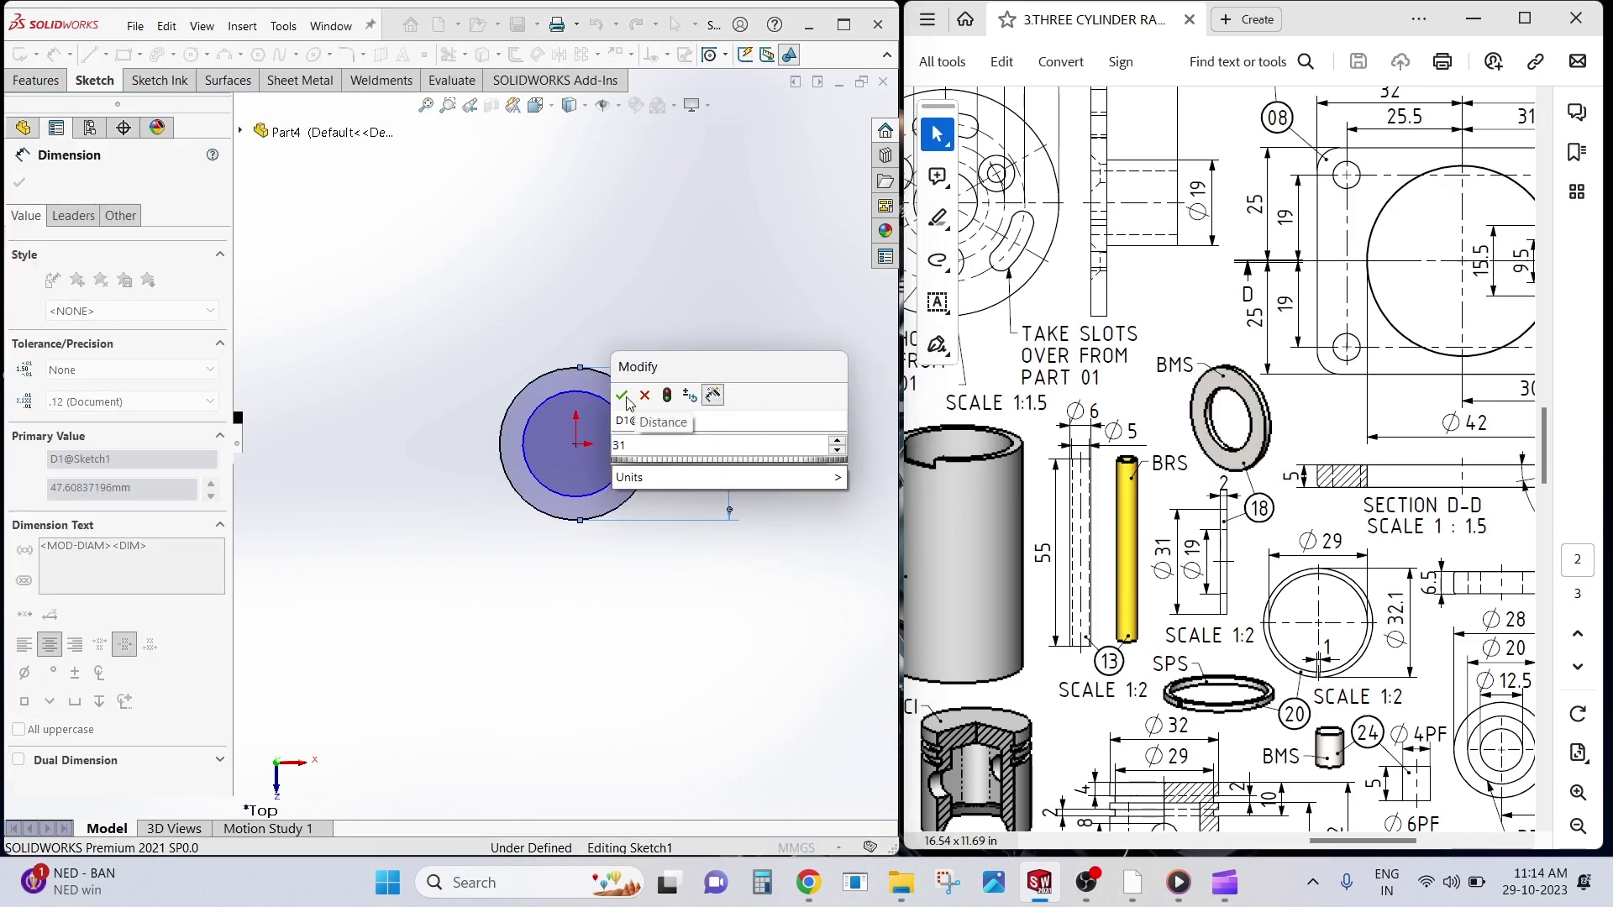
{"action": "key", "text": "Return"}
{"action": "left_click", "coordinate": [630, 472]}
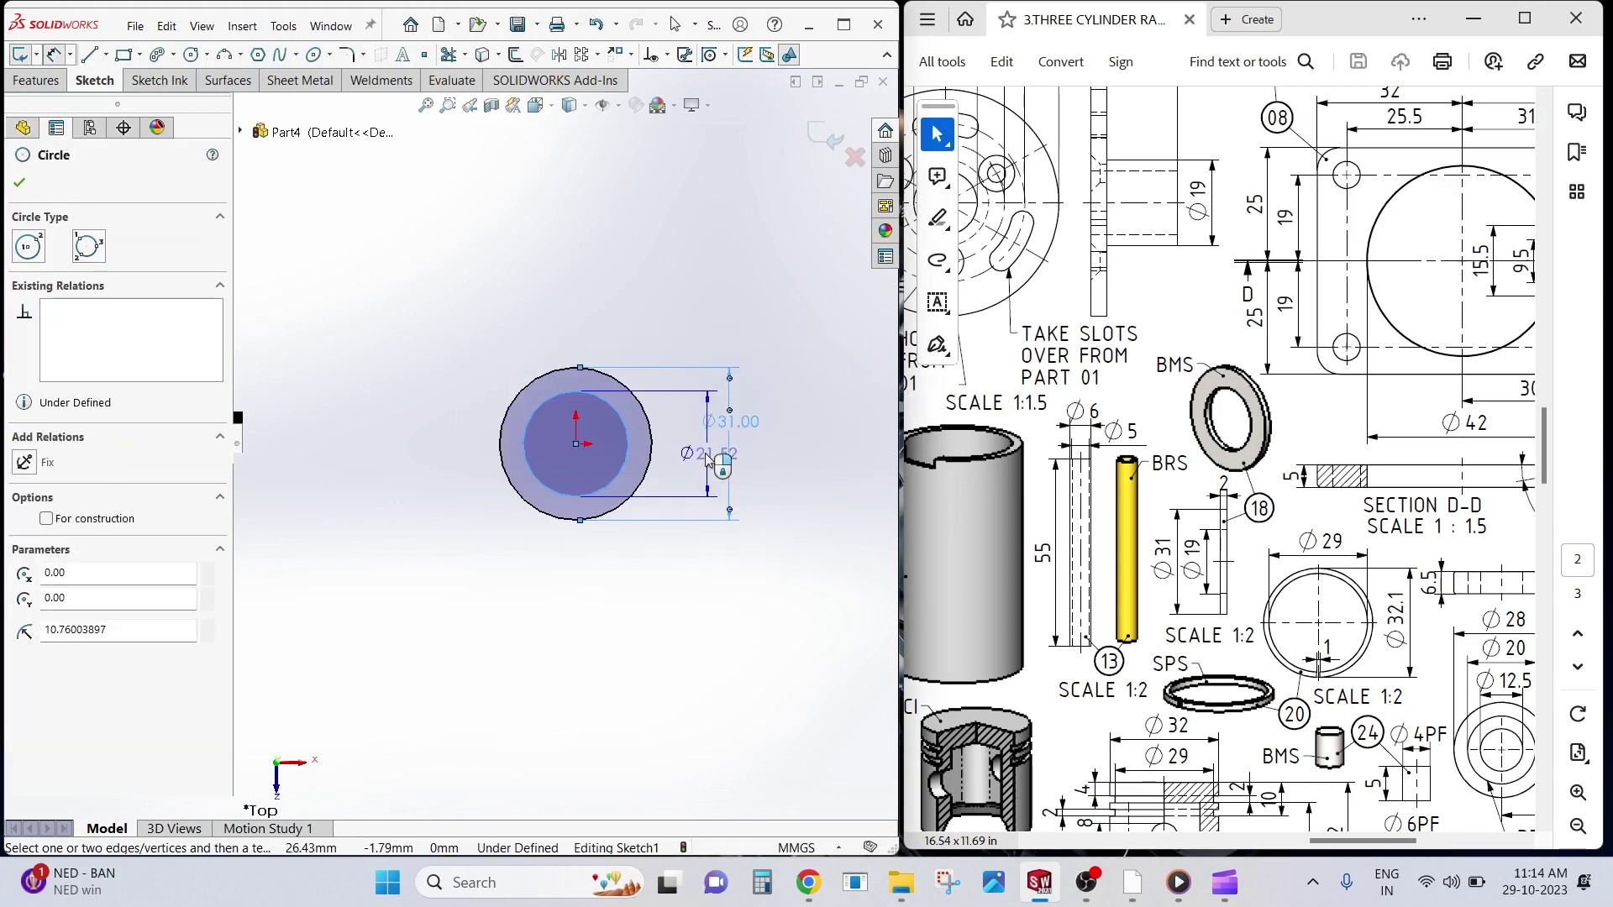
{"action": "left_click", "coordinate": [691, 458]}
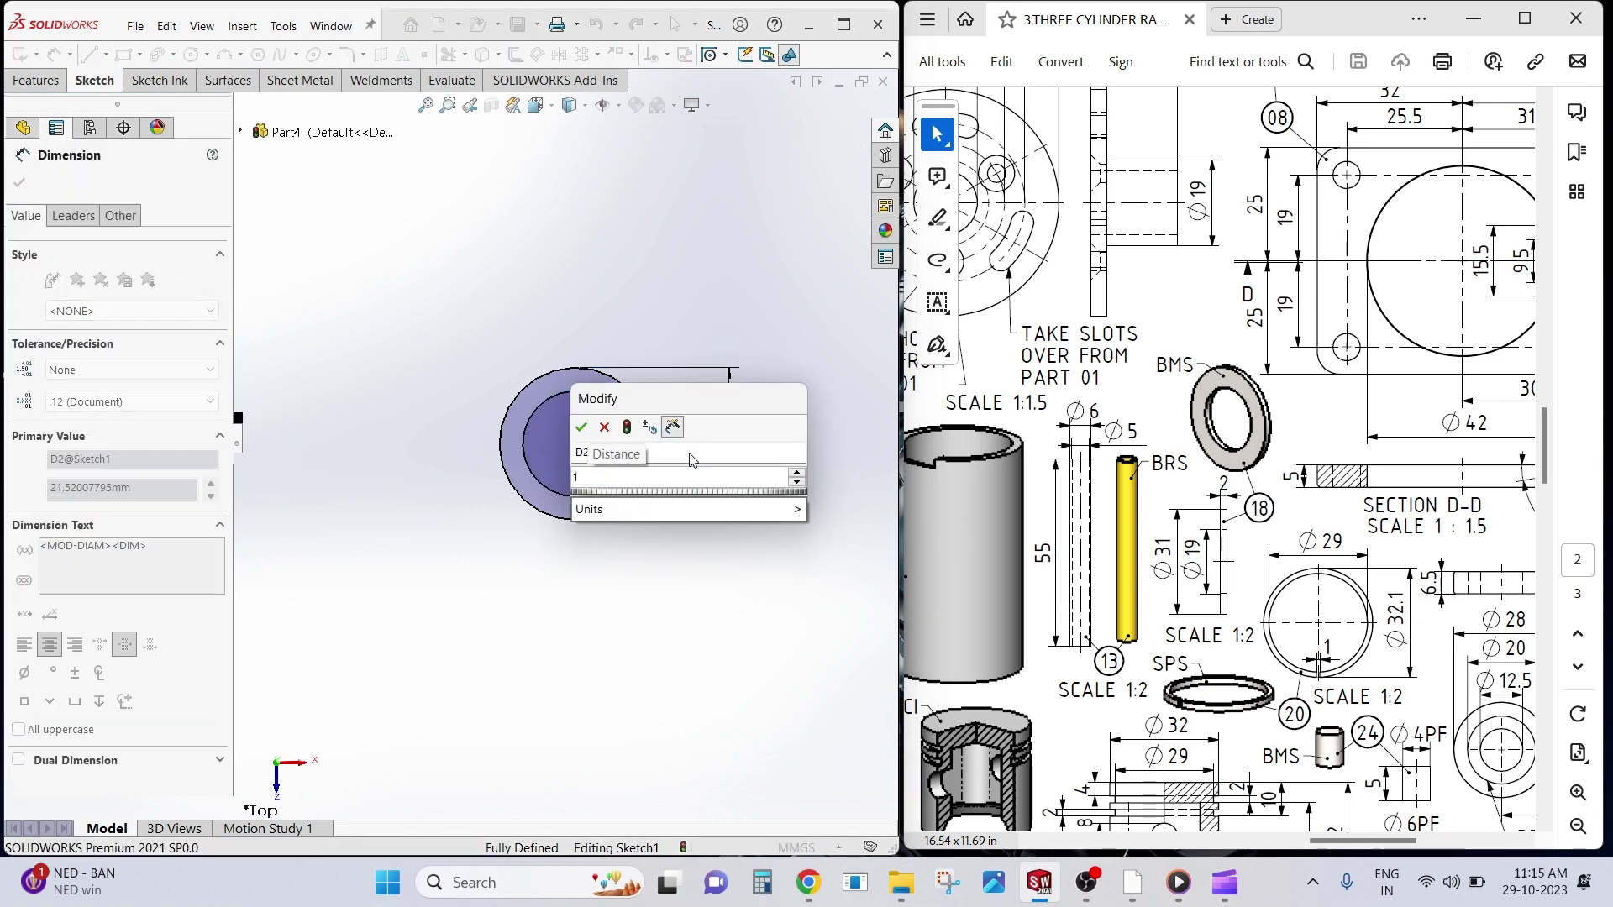
{"action": "type", "text": "19"}
{"action": "left_click", "coordinate": [582, 429]}
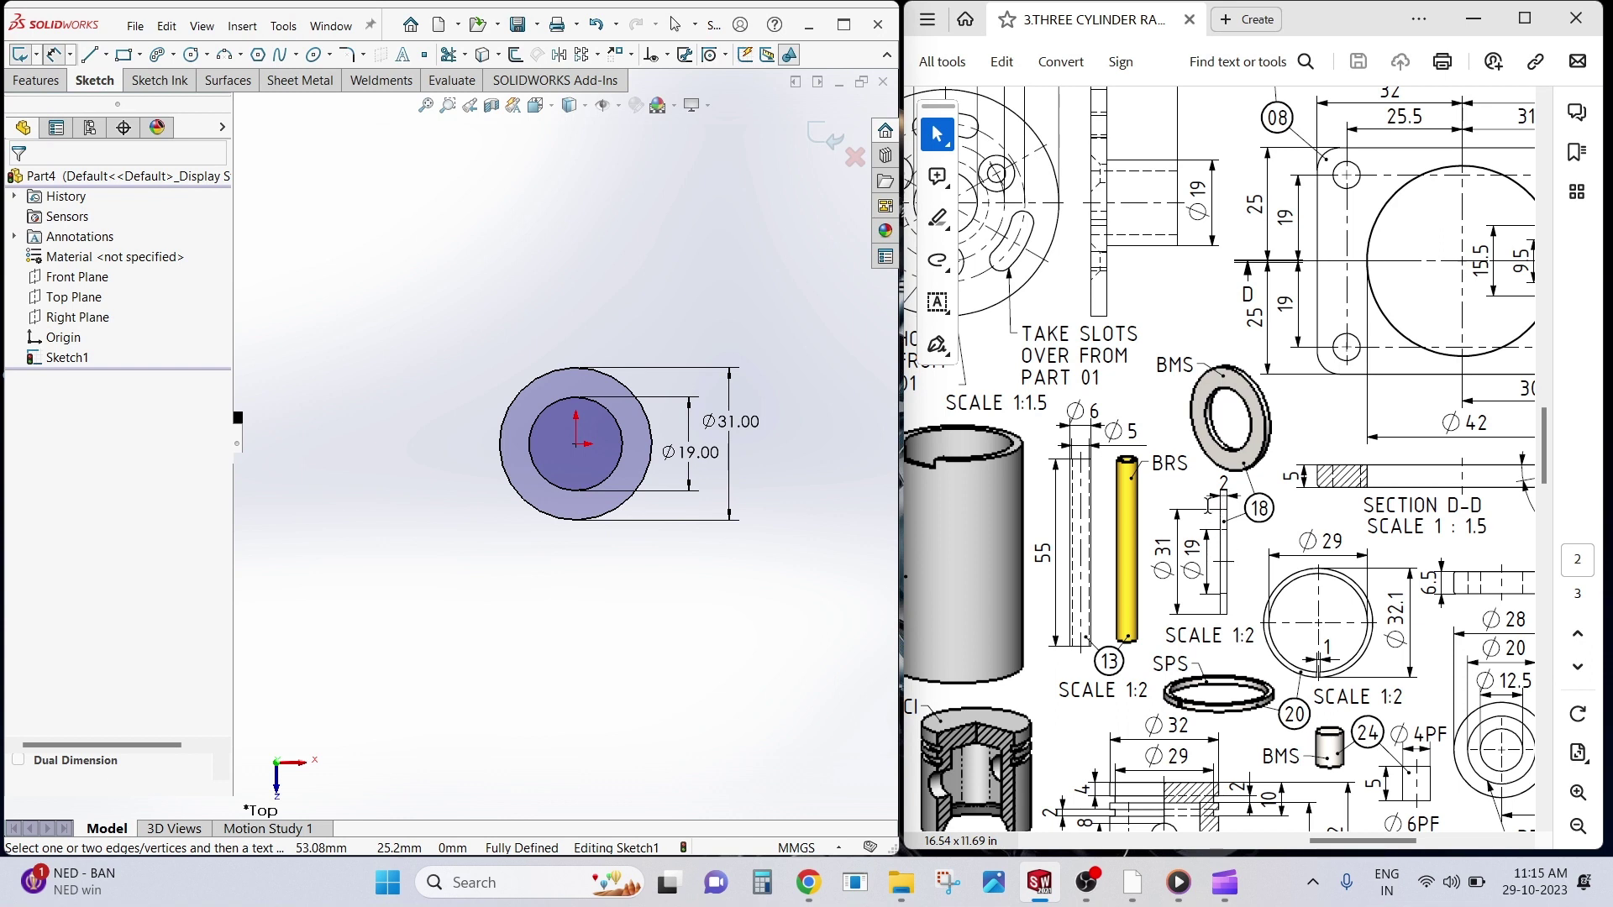
- Extrude the Ø31/Ø19 ring sketch 2 mm Blind as Boss-Extrude1
{"action": "left_click", "coordinate": [31, 84]}
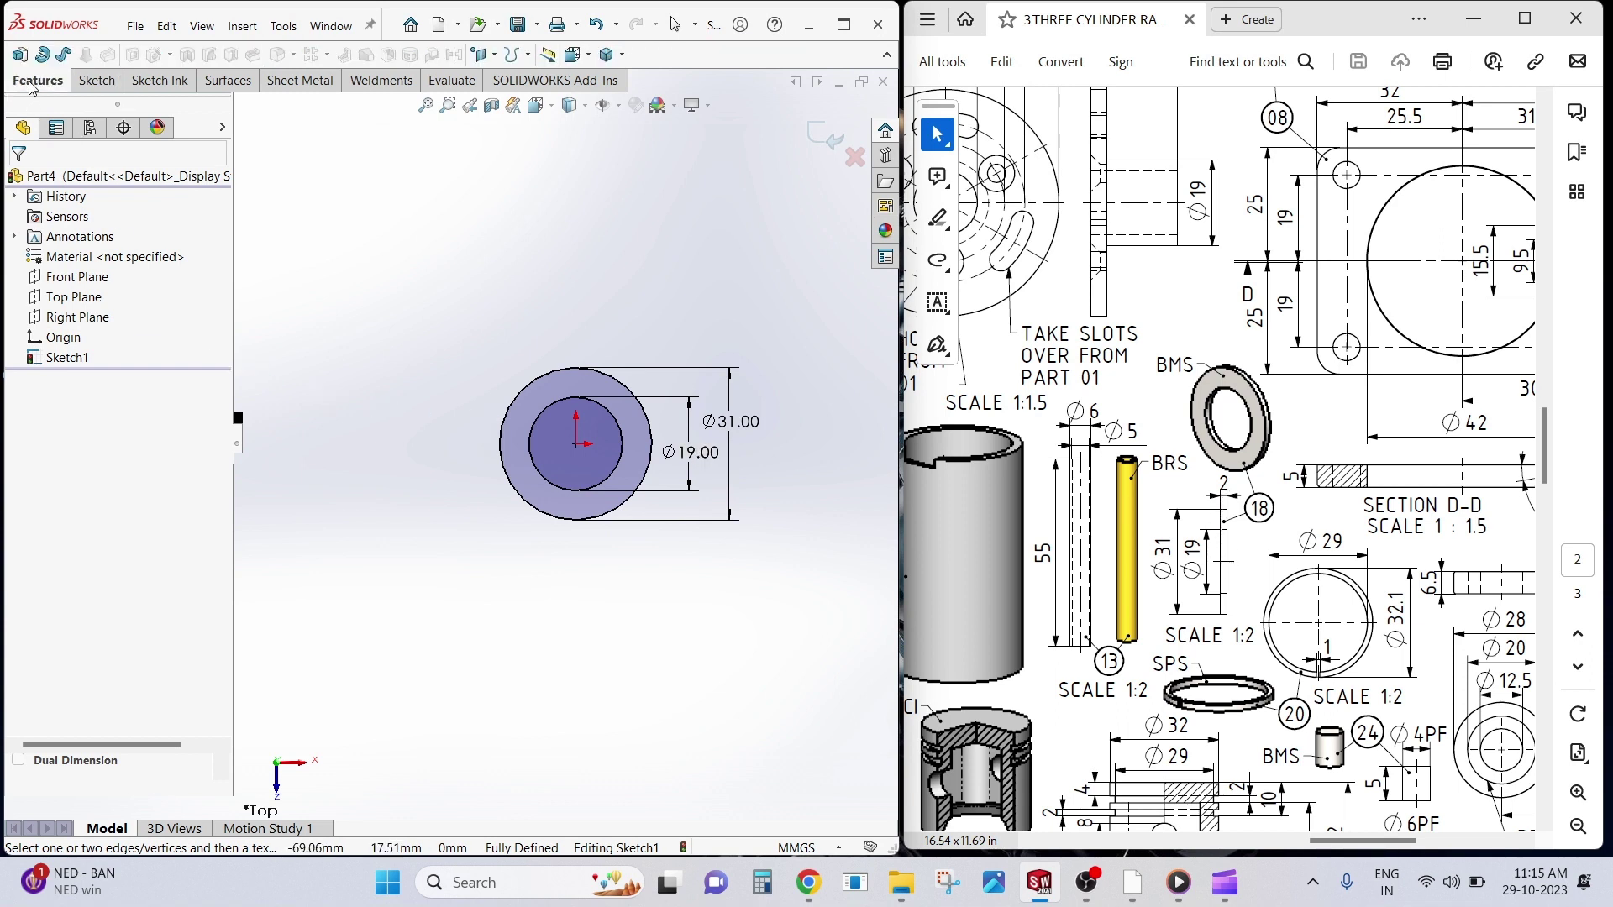
{"action": "left_click", "coordinate": [20, 55]}
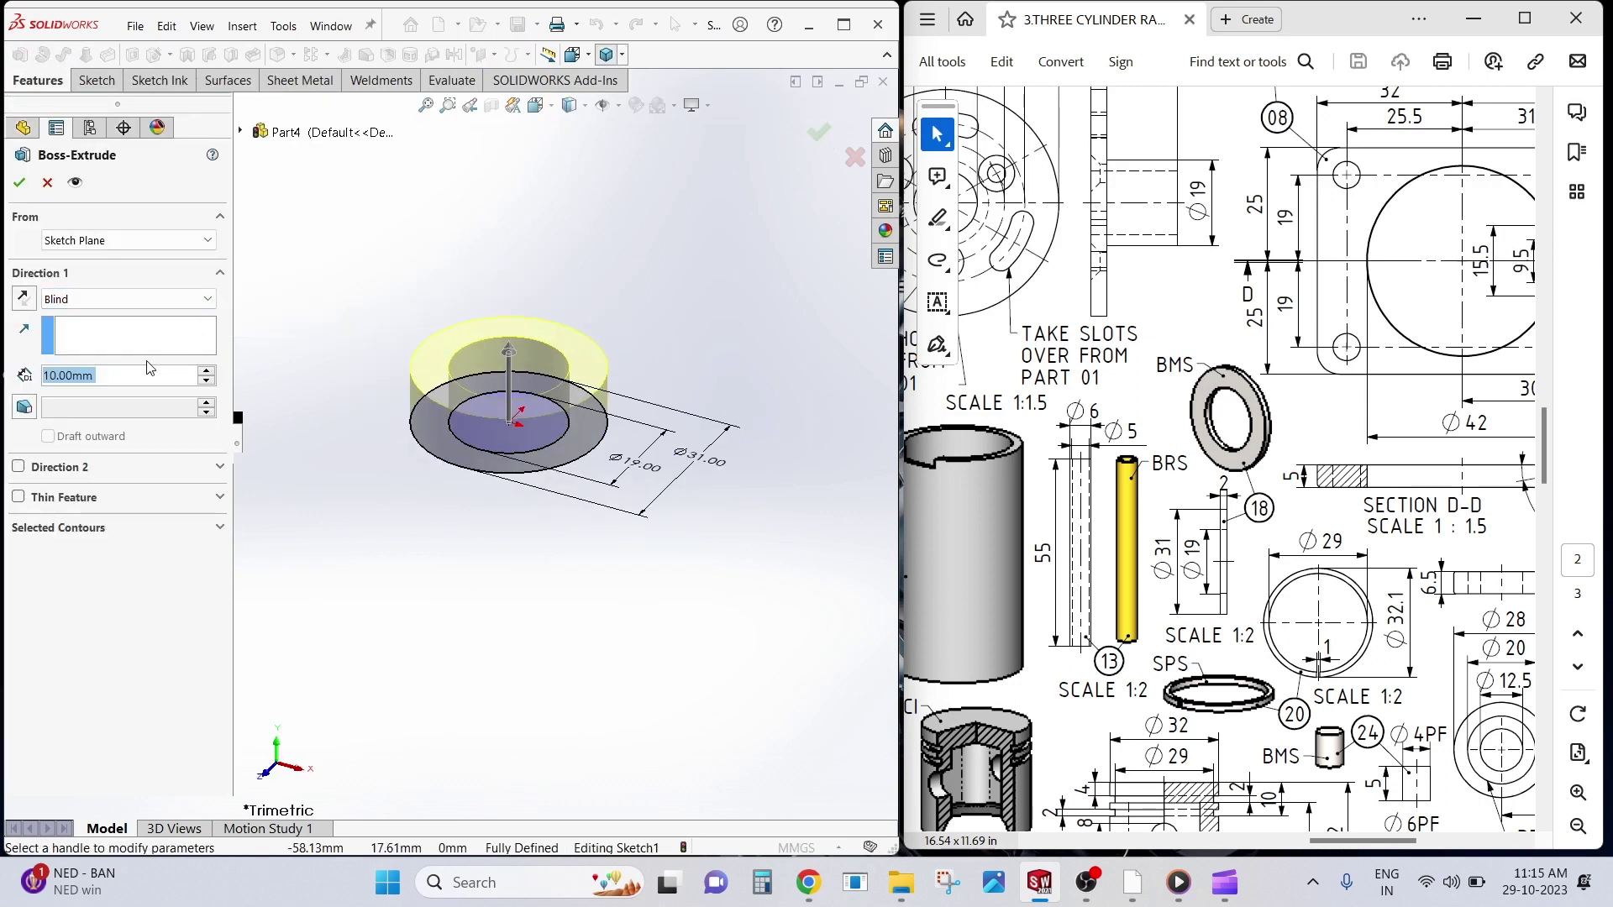
{"action": "type", "text": "2"}
{"action": "key", "text": "Return"}
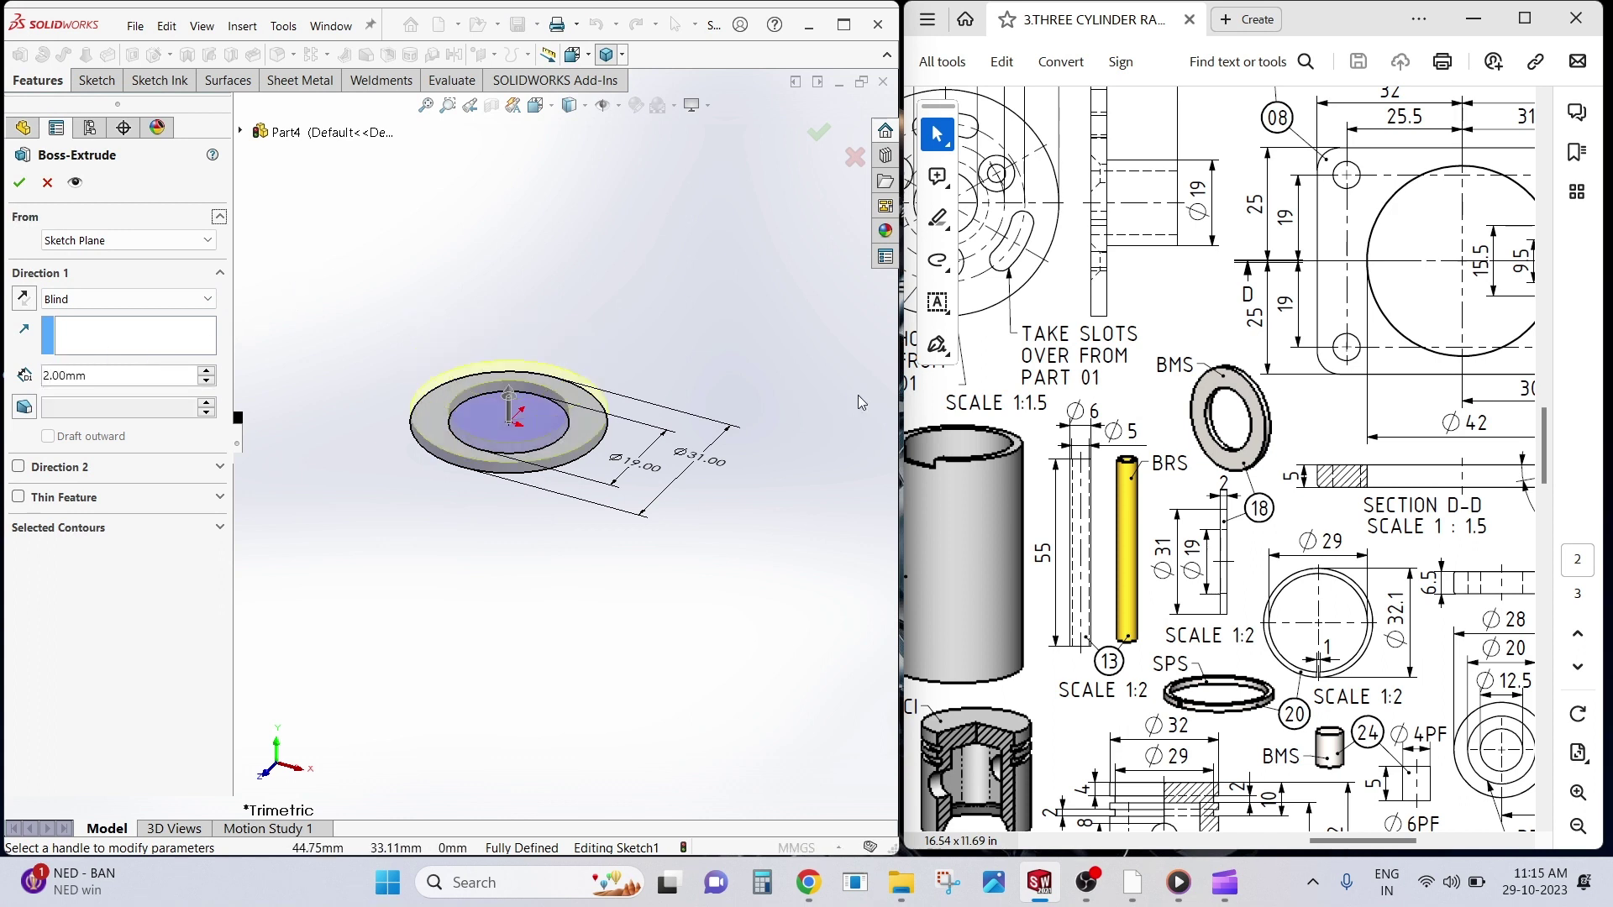
{"action": "left_click", "coordinate": [19, 182]}
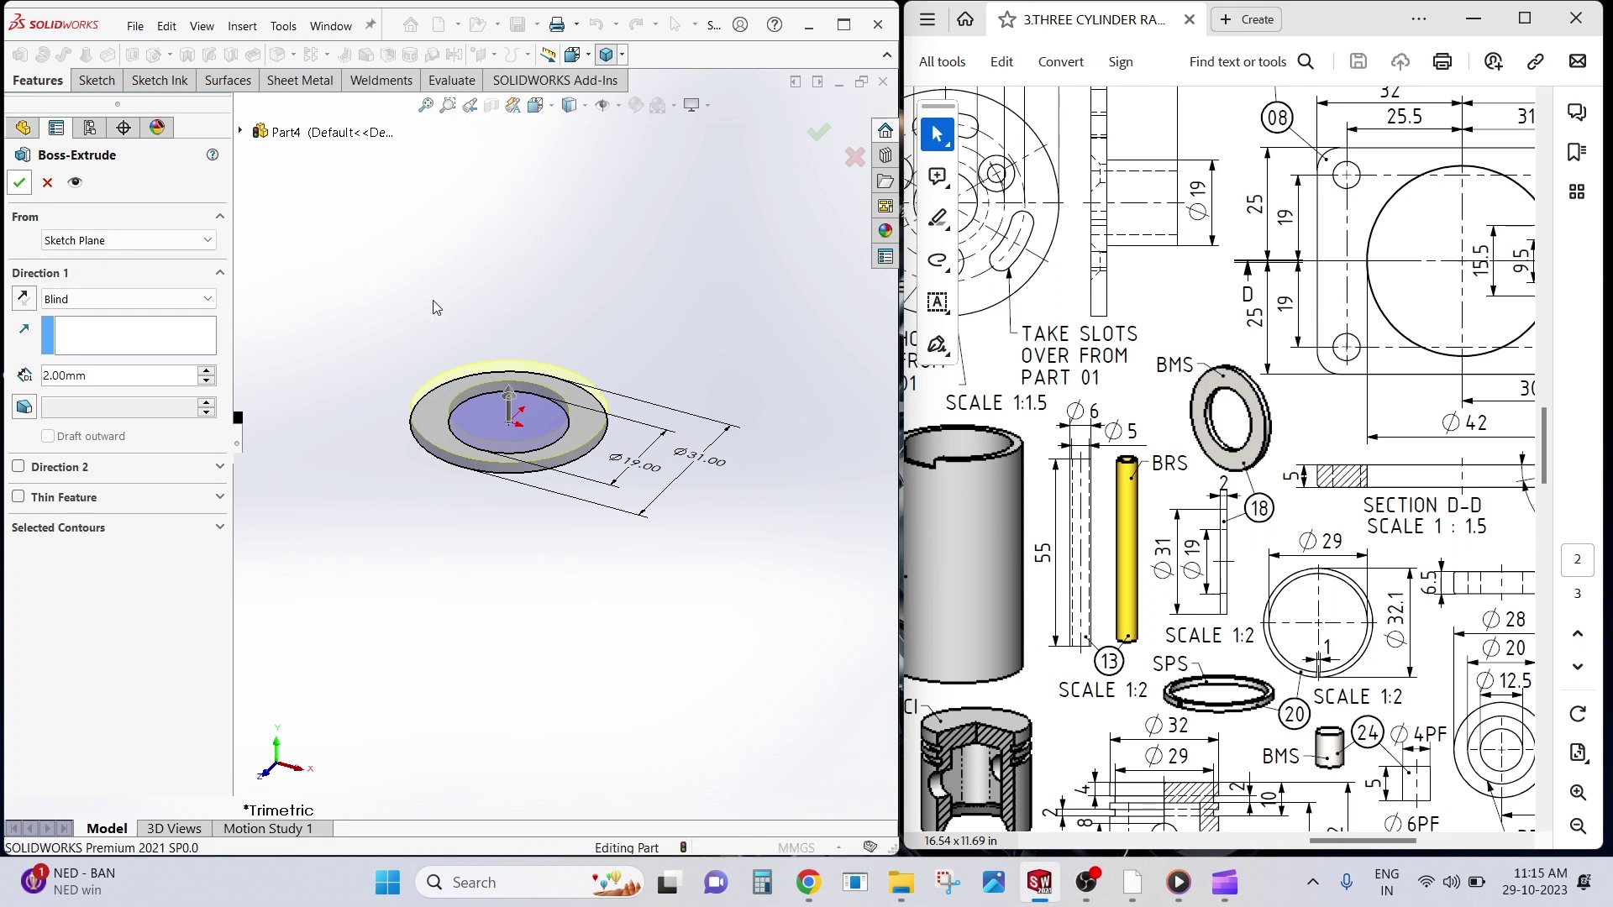
{"action": "scroll", "coordinate": [486, 349], "scroll_direction": "down", "scroll_amount": 3}
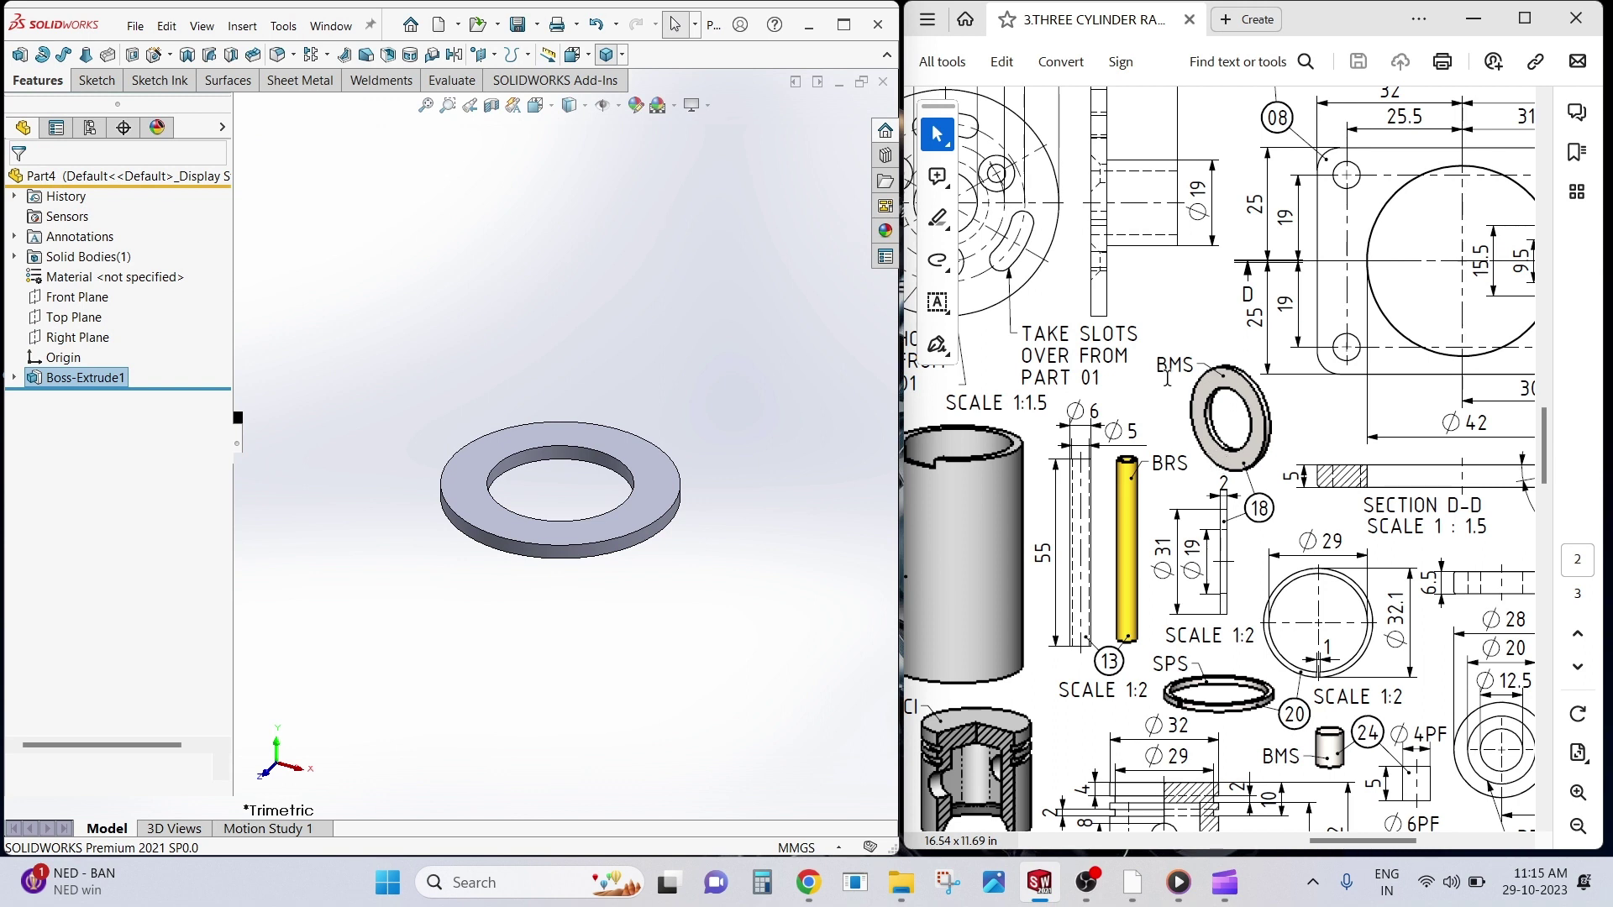
- Scroll the Acrobat PDF down to the page-3 exploded steam engine assembly
{"action": "scroll", "coordinate": [1162, 388], "scroll_direction": "down", "scroll_amount": 2}
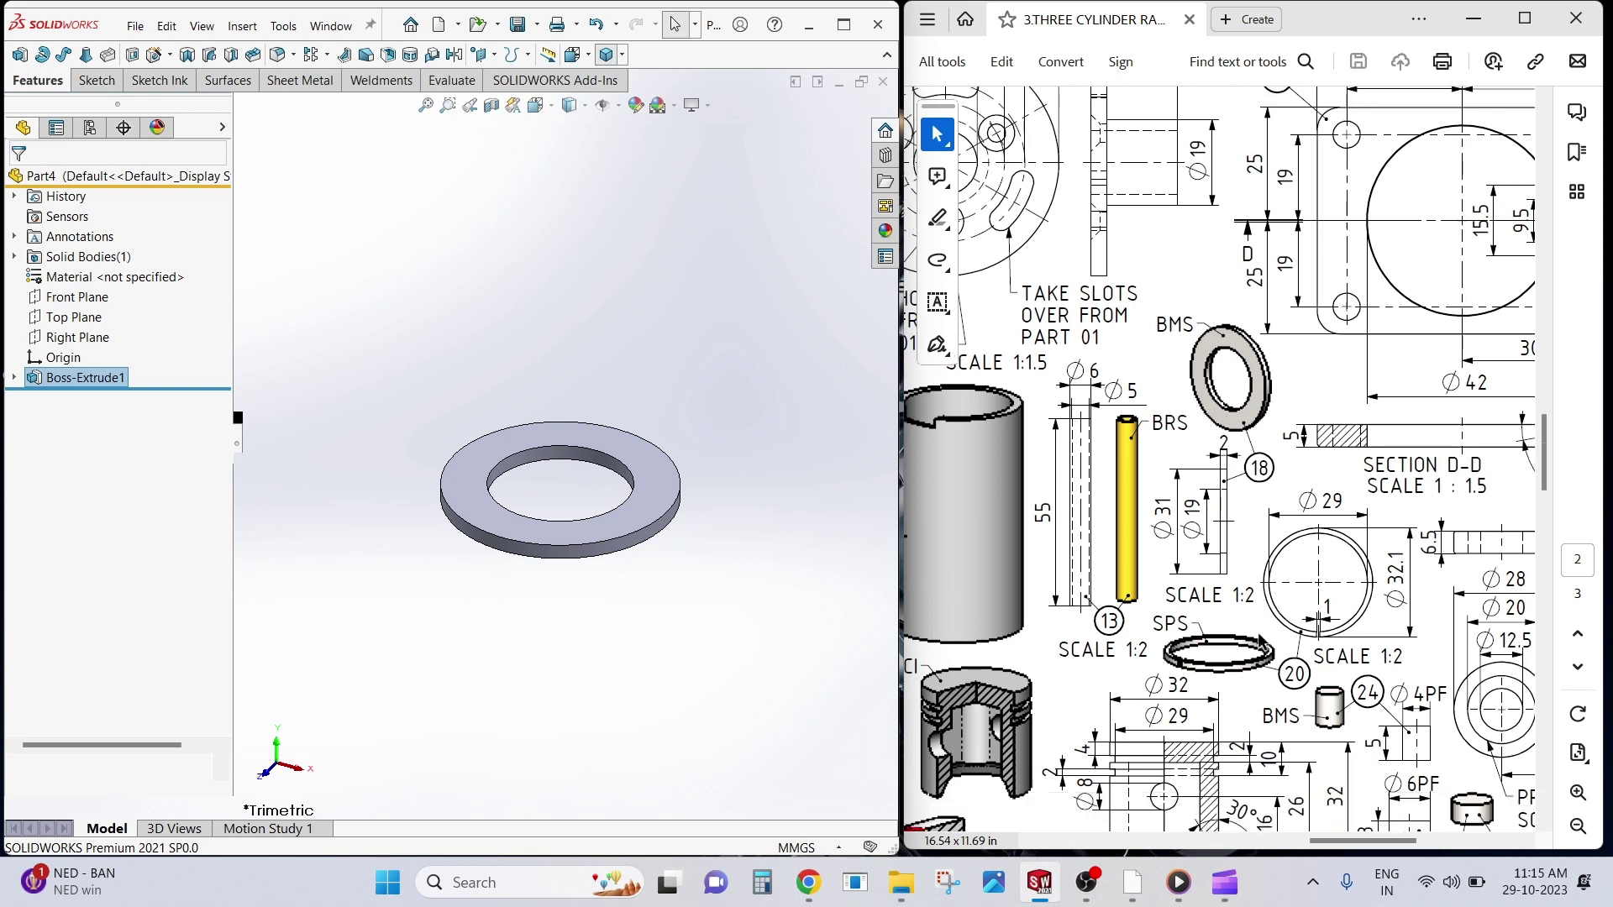
{"action": "scroll", "coordinate": [1181, 315], "scroll_direction": "down", "scroll_amount": 5}
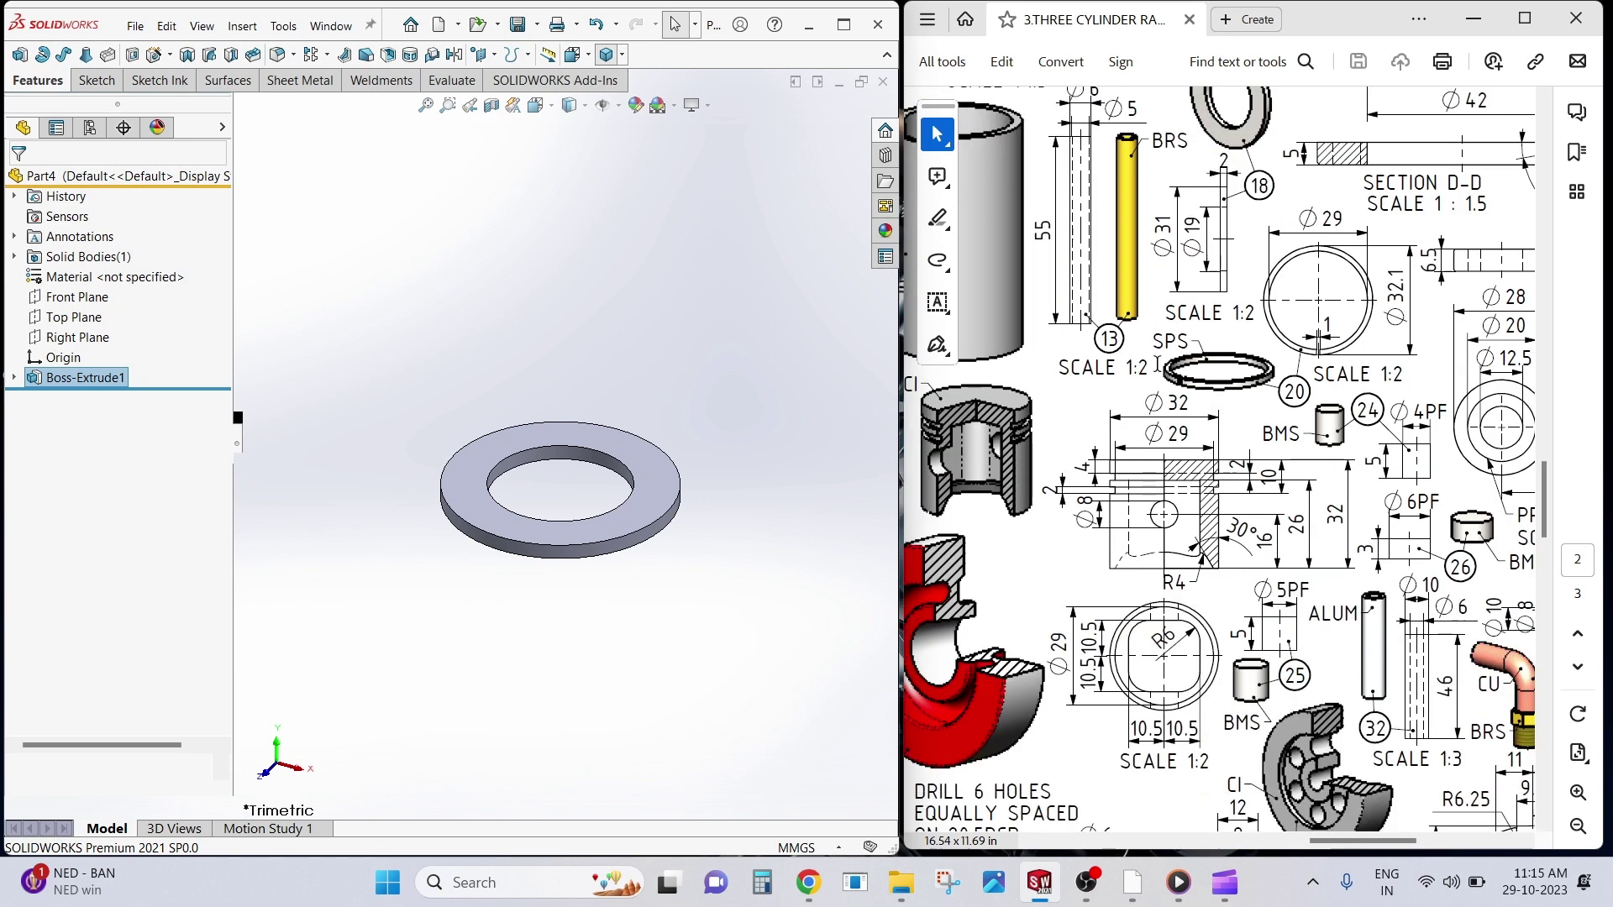
{"action": "scroll", "coordinate": [1171, 328], "scroll_direction": "down", "scroll_amount": 3}
{"action": "scroll", "coordinate": [1159, 340], "scroll_direction": "down", "scroll_amount": 15}
{"action": "scroll", "coordinate": [1151, 351], "scroll_direction": "down", "scroll_amount": 2}
{"action": "scroll", "coordinate": [1151, 357], "scroll_direction": "down", "scroll_amount": 5}
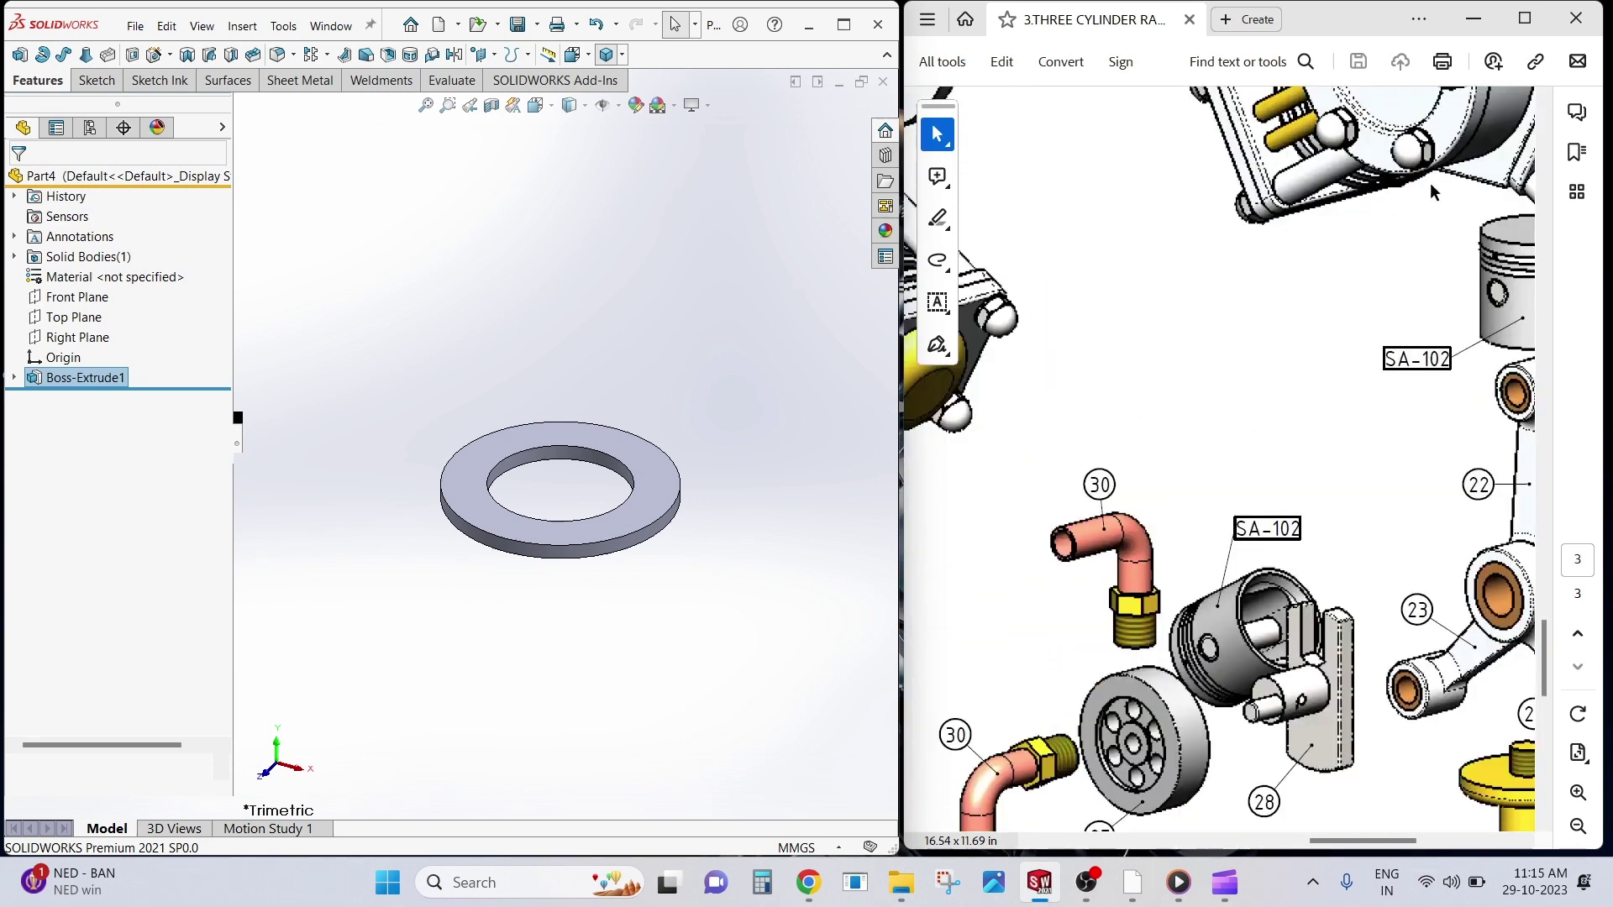
- Maximize Acrobat, zoom out to show the full sheet, then minimize it
{"action": "left_click", "coordinate": [1525, 17]}
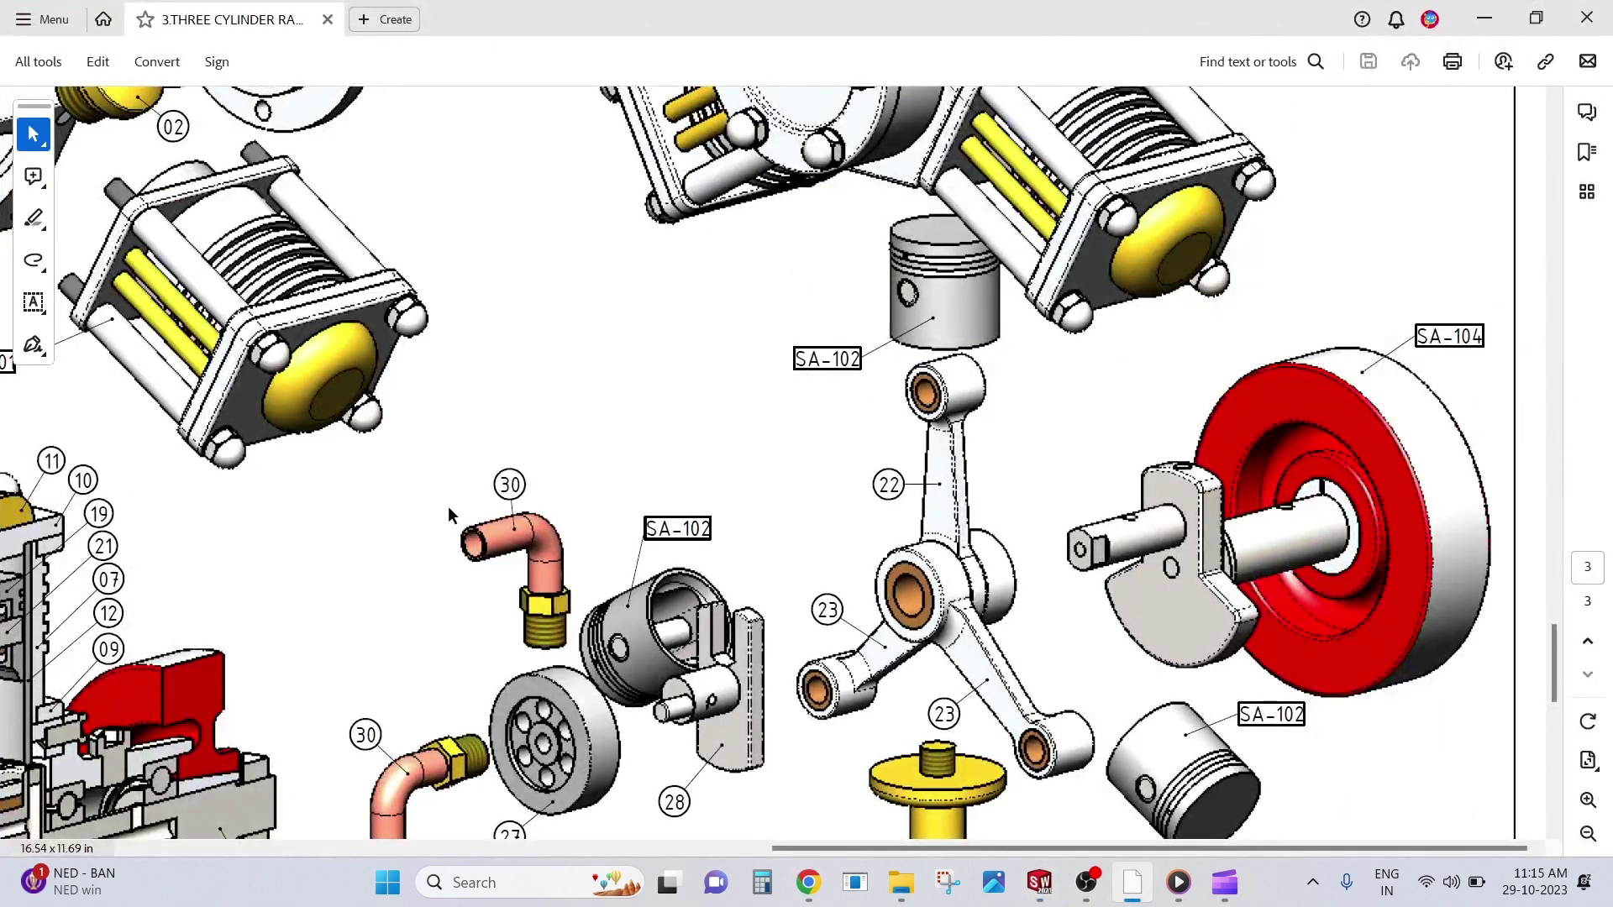
{"action": "scroll", "coordinate": [445, 487], "scroll_direction": "down", "scroll_amount": 10}
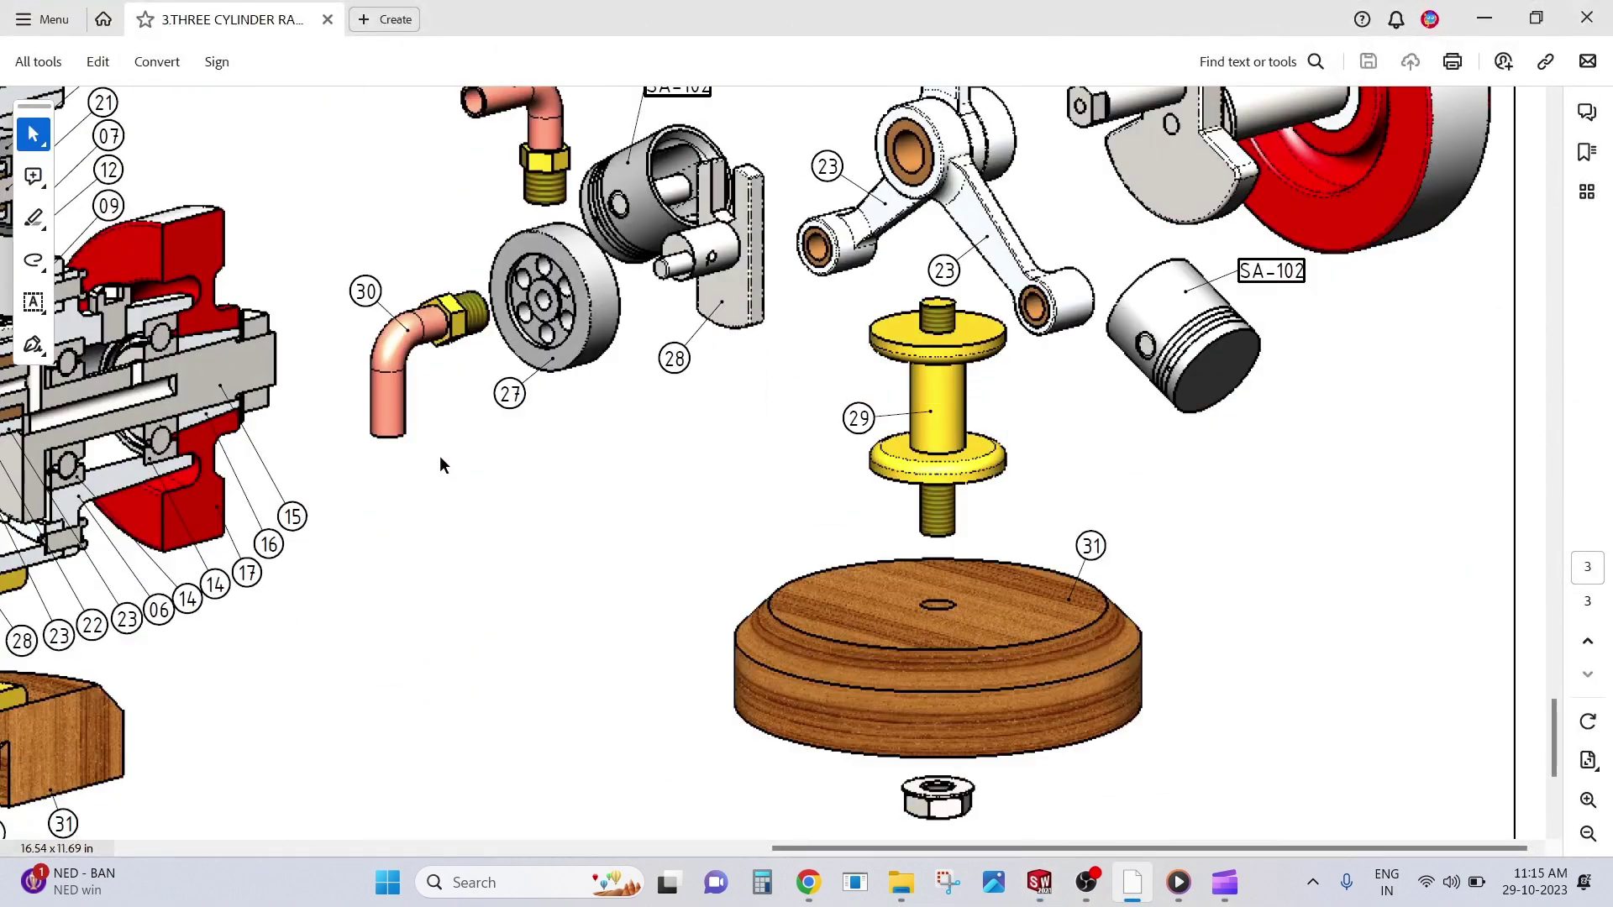
{"action": "left_click", "coordinate": [1587, 833]}
{"action": "left_click", "coordinate": [1588, 833]}
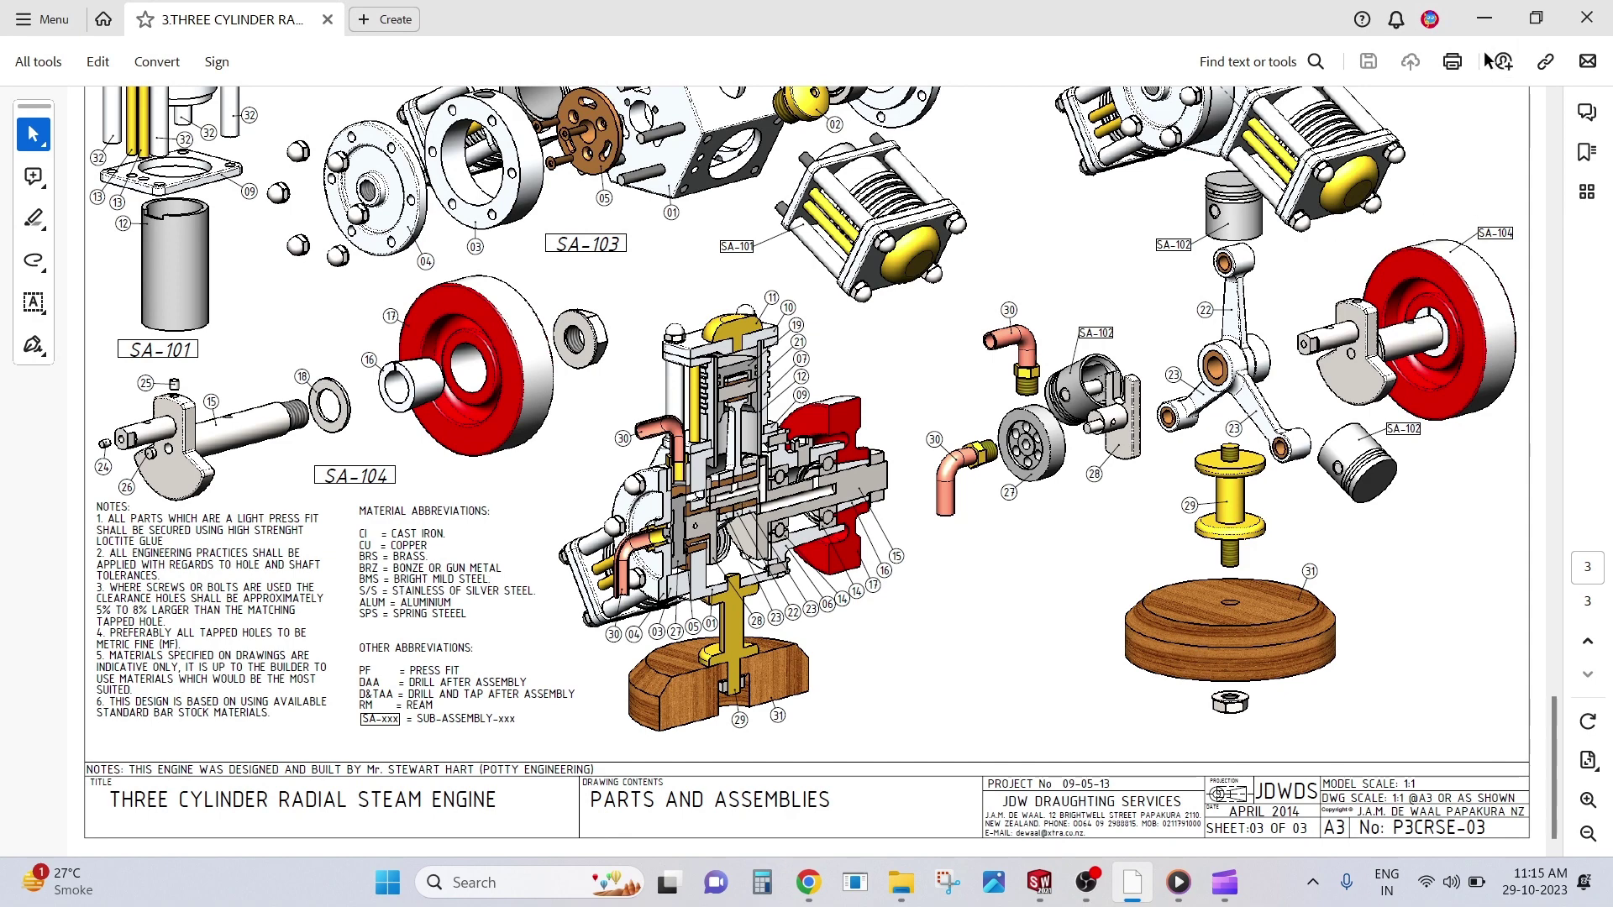
{"action": "left_click", "coordinate": [1484, 24]}
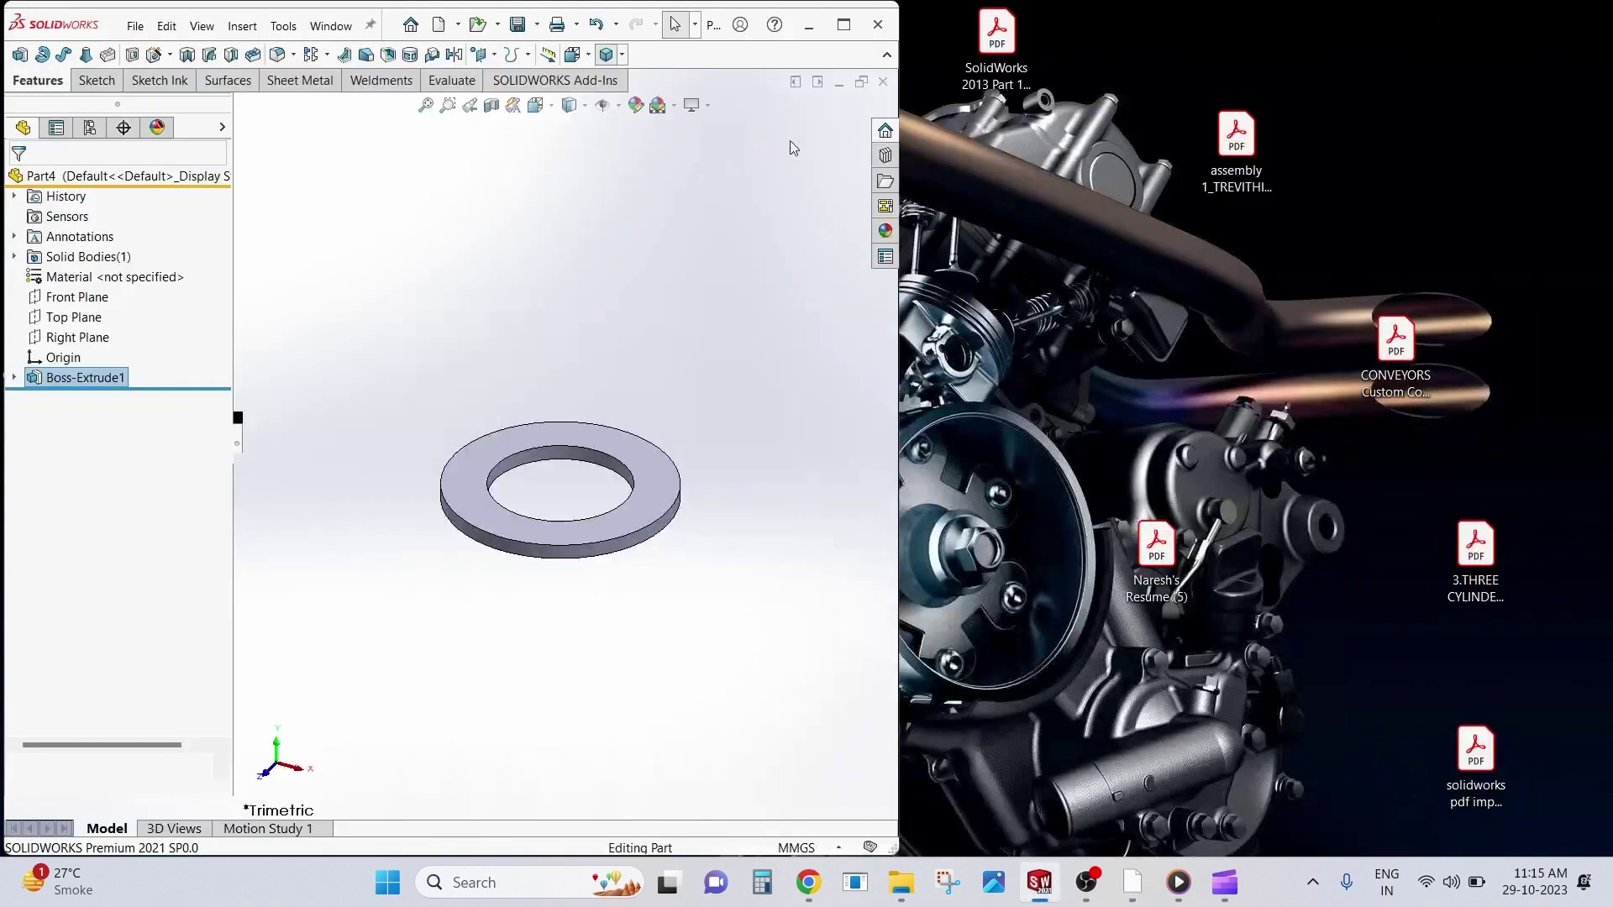
- Open Edit Material for the part and clear a trial 'mild' library search
{"action": "right_click", "coordinate": [126, 277]}
{"action": "left_click", "coordinate": [171, 289]}
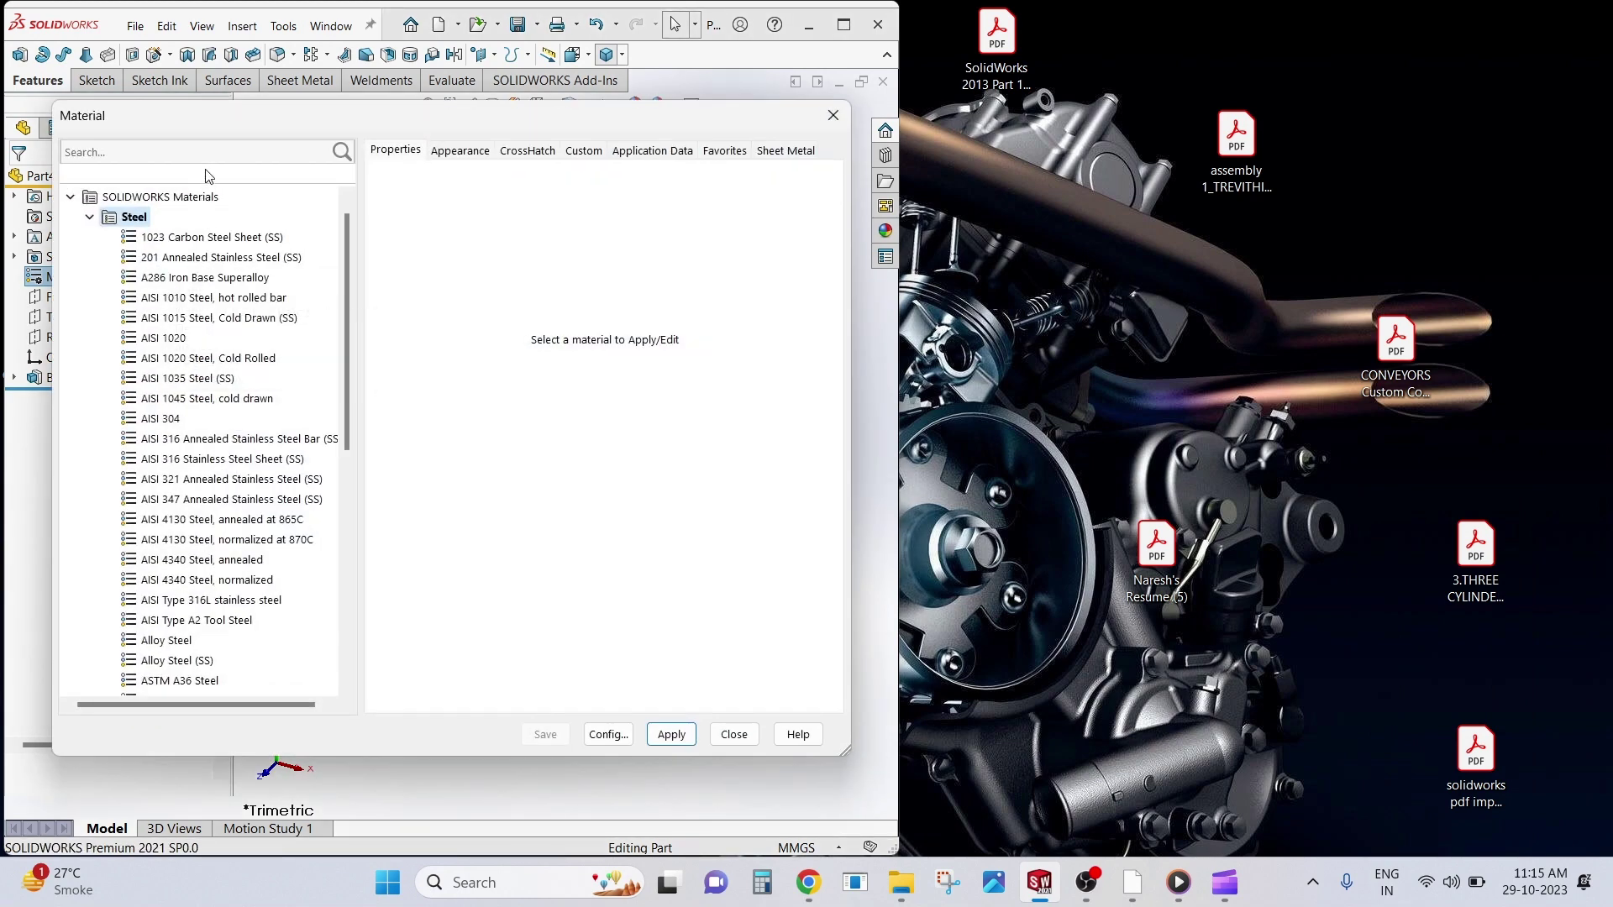
{"action": "left_click", "coordinate": [211, 154]}
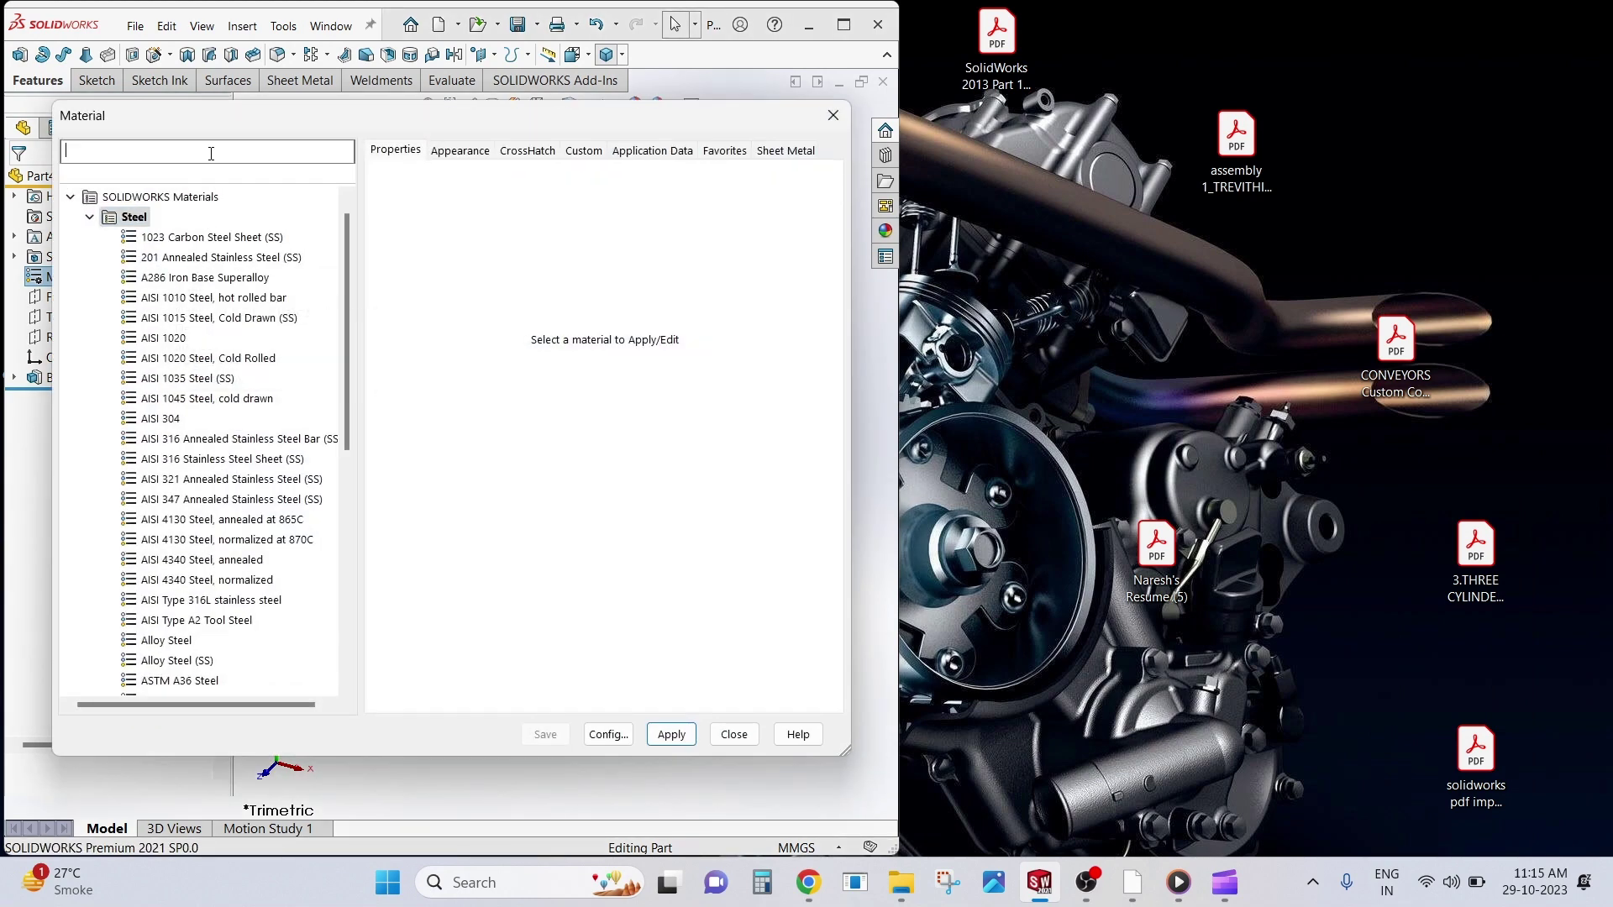
{"action": "type", "text": "mild"}
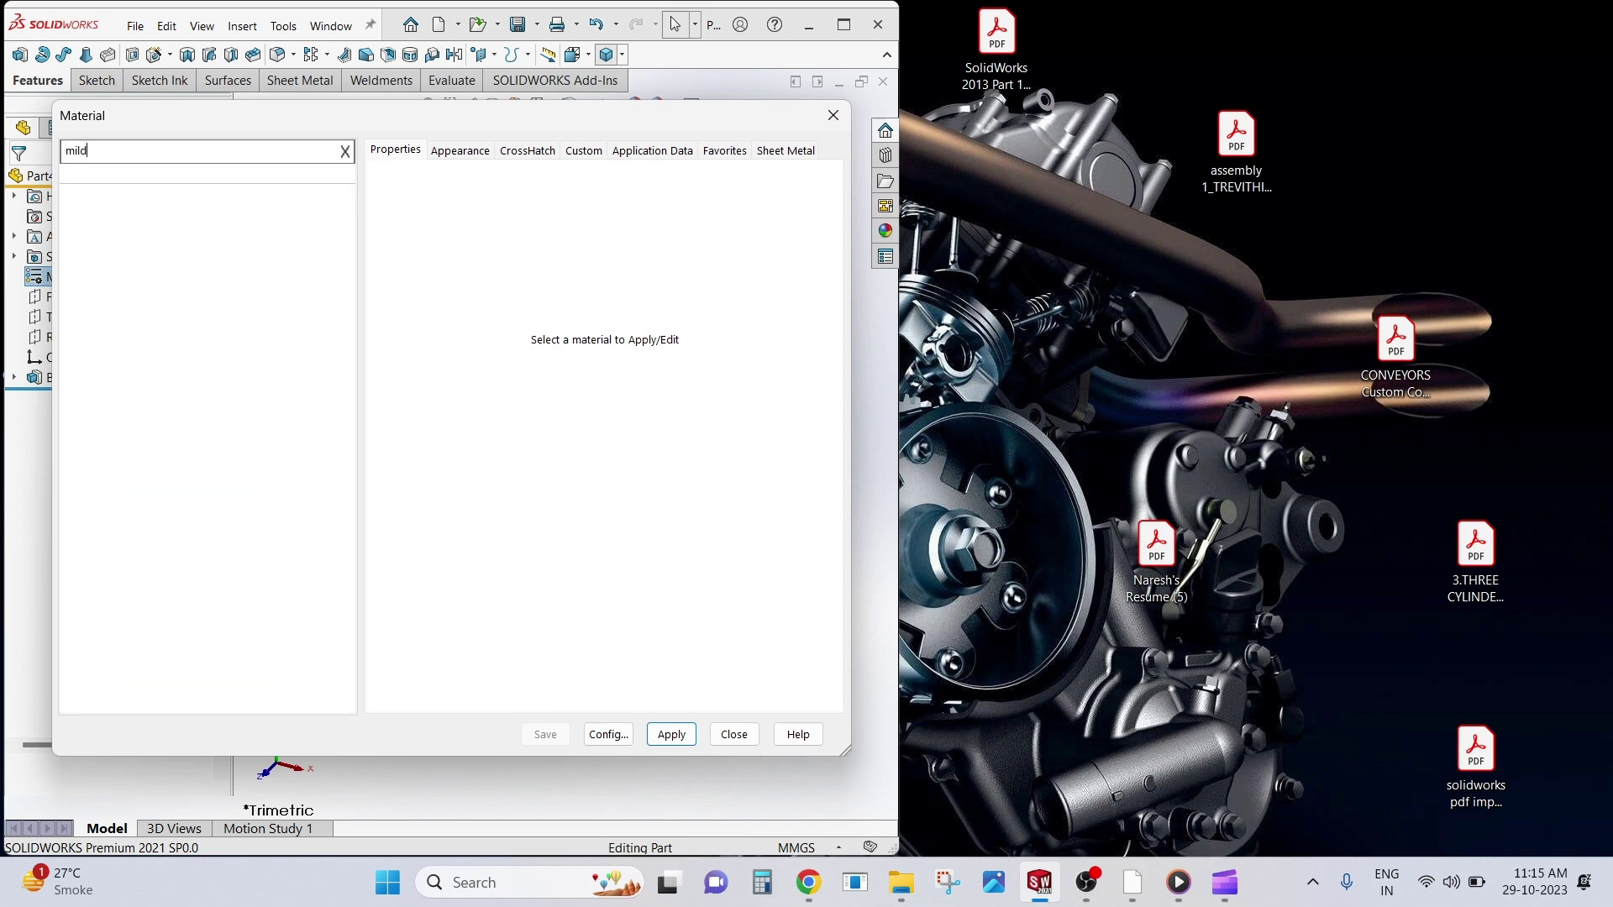
{"action": "key", "text": "BackSpace"}
{"action": "key", "text": "BackSpace"}
{"action": "key", "text": "BackSpace"}
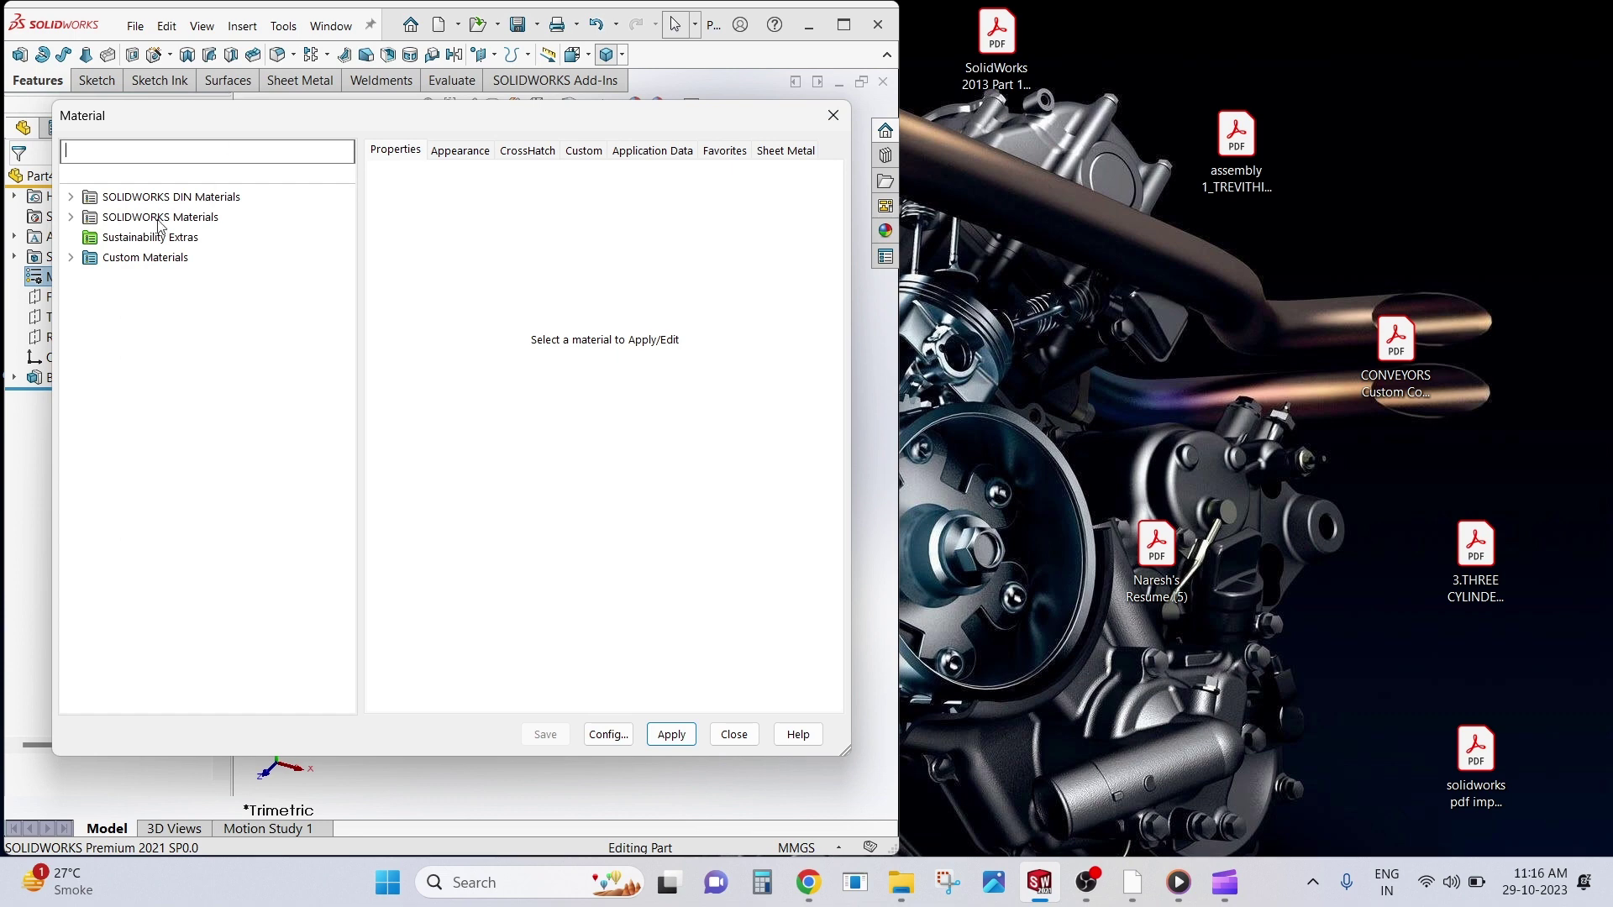
- Apply 1023 Carbon Steel Sheet (SS) from SOLIDWORKS Materials > Steel and close the dialog
{"action": "left_click", "coordinate": [70, 217]}
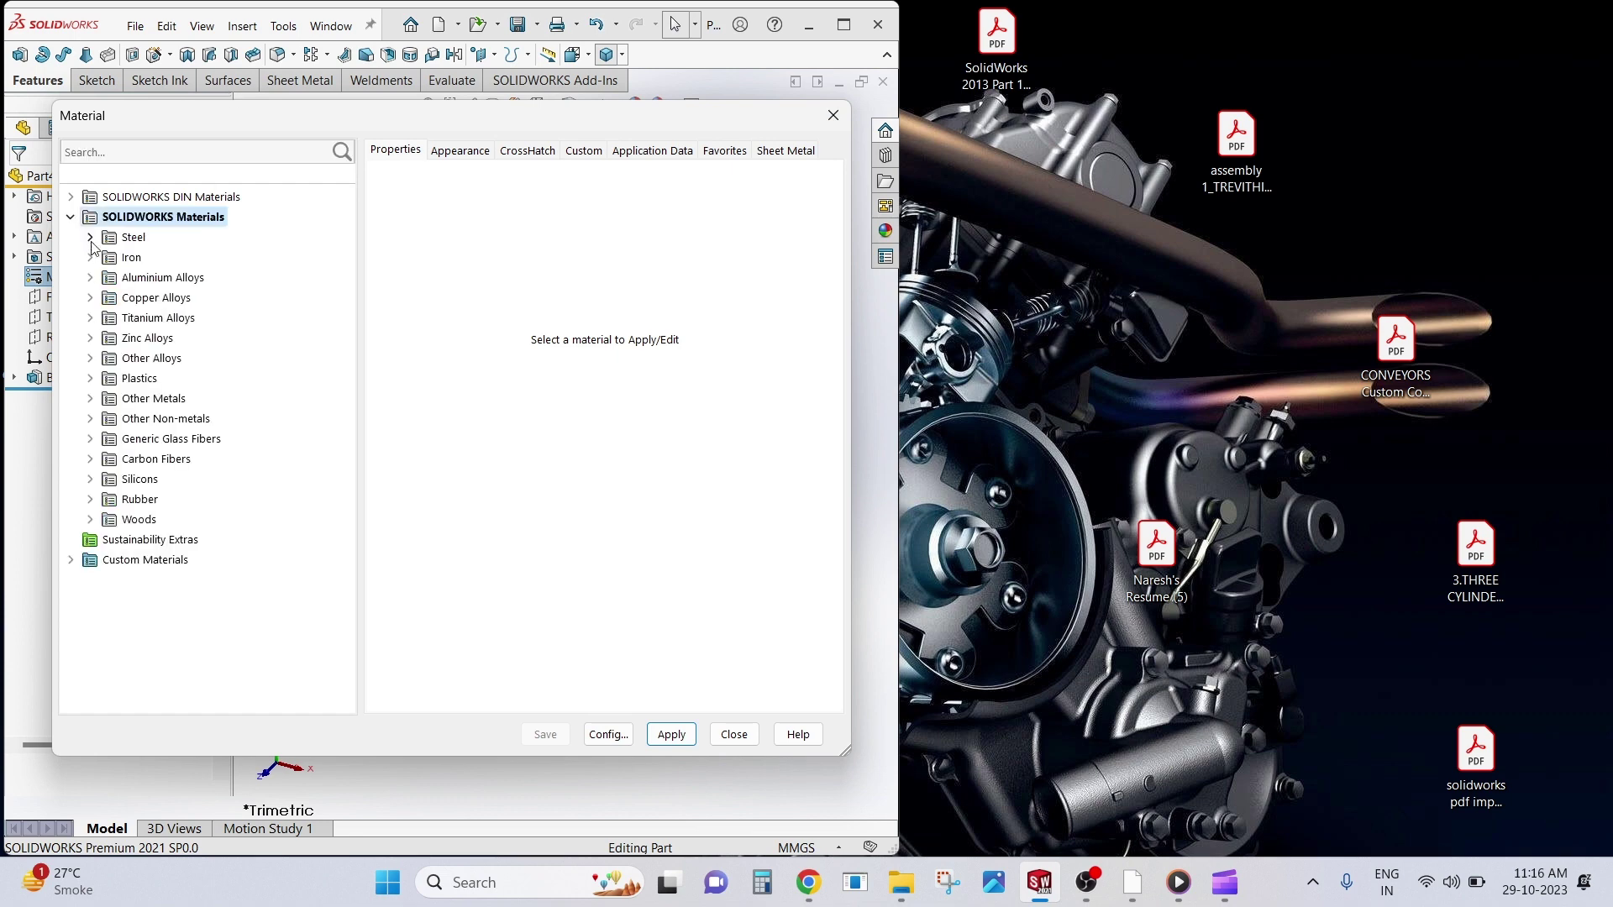
{"action": "left_click", "coordinate": [101, 240]}
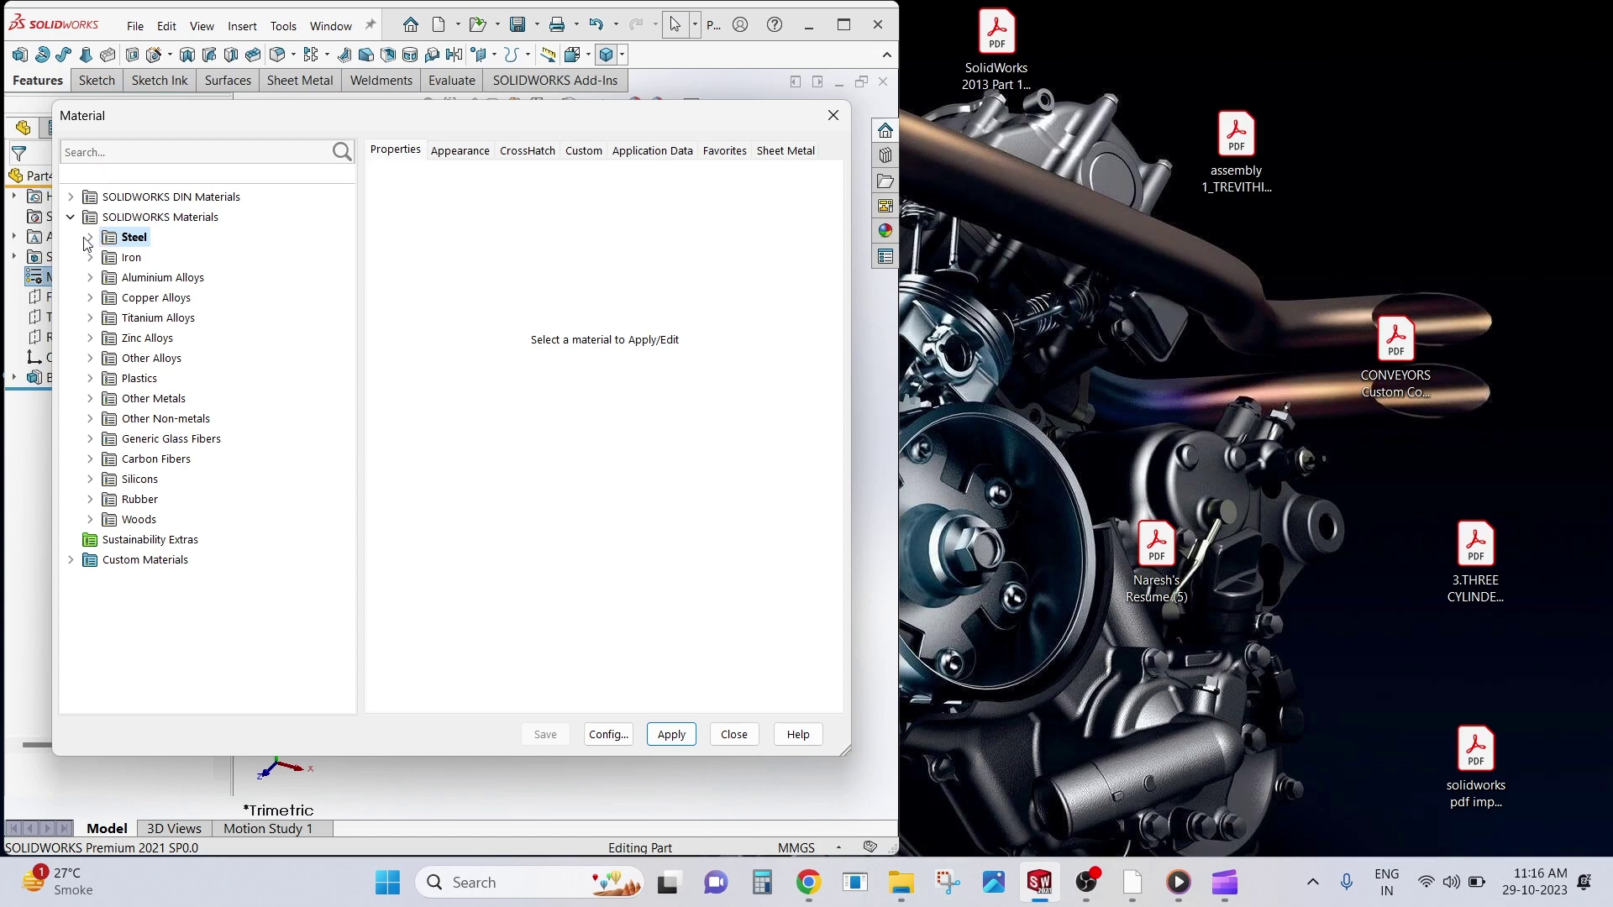
{"action": "left_click", "coordinate": [92, 237]}
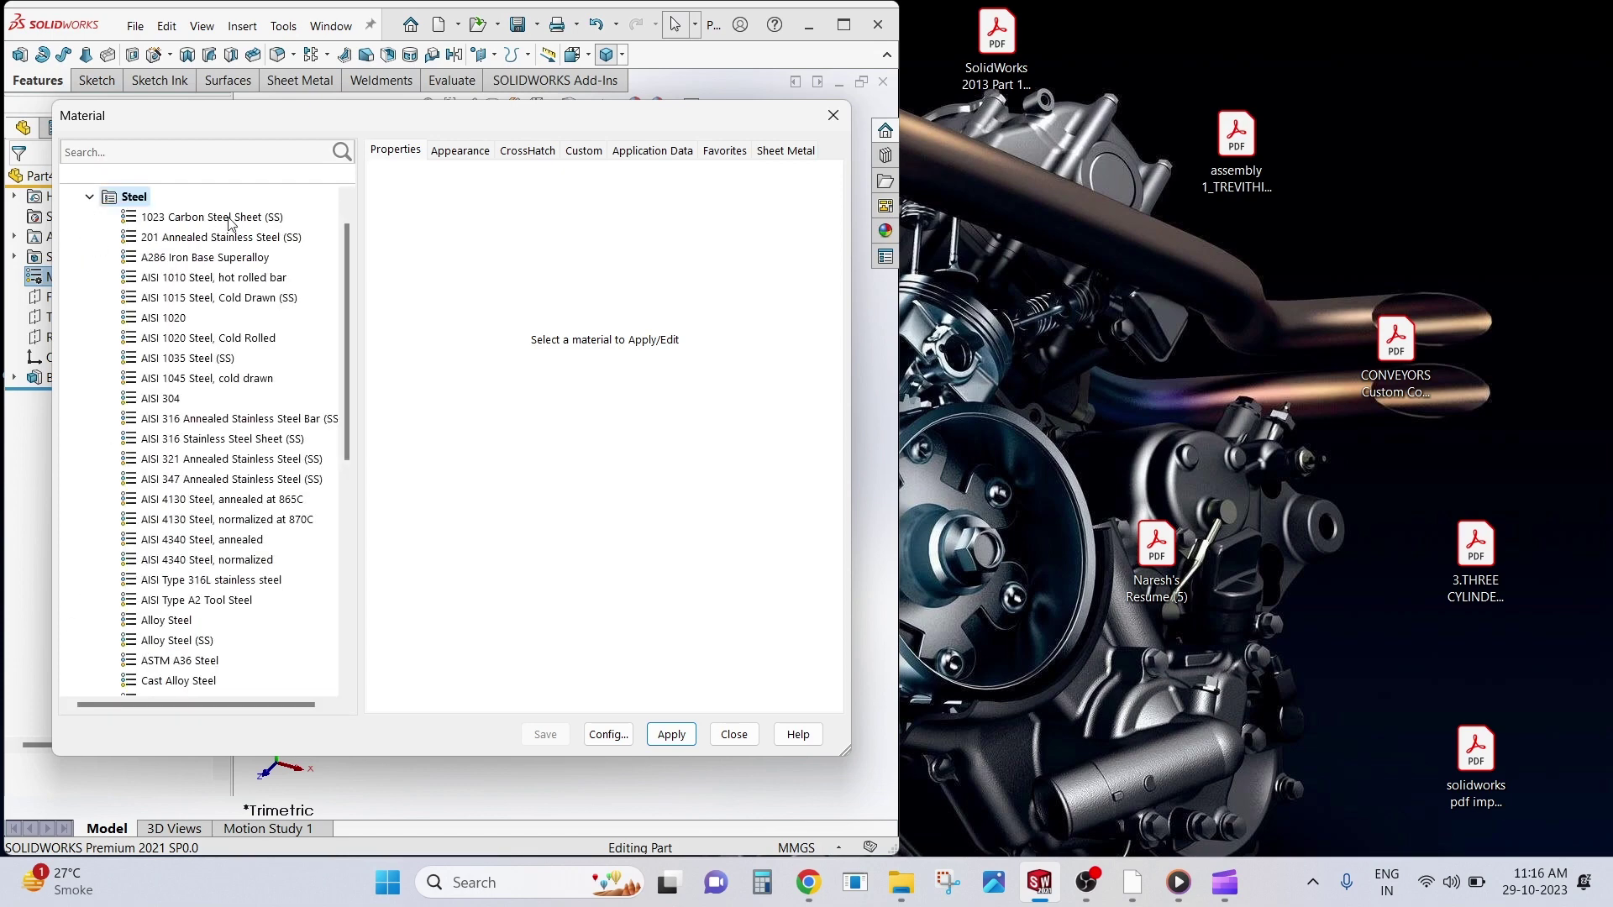
{"action": "mouse_move", "coordinate": [212, 217]}
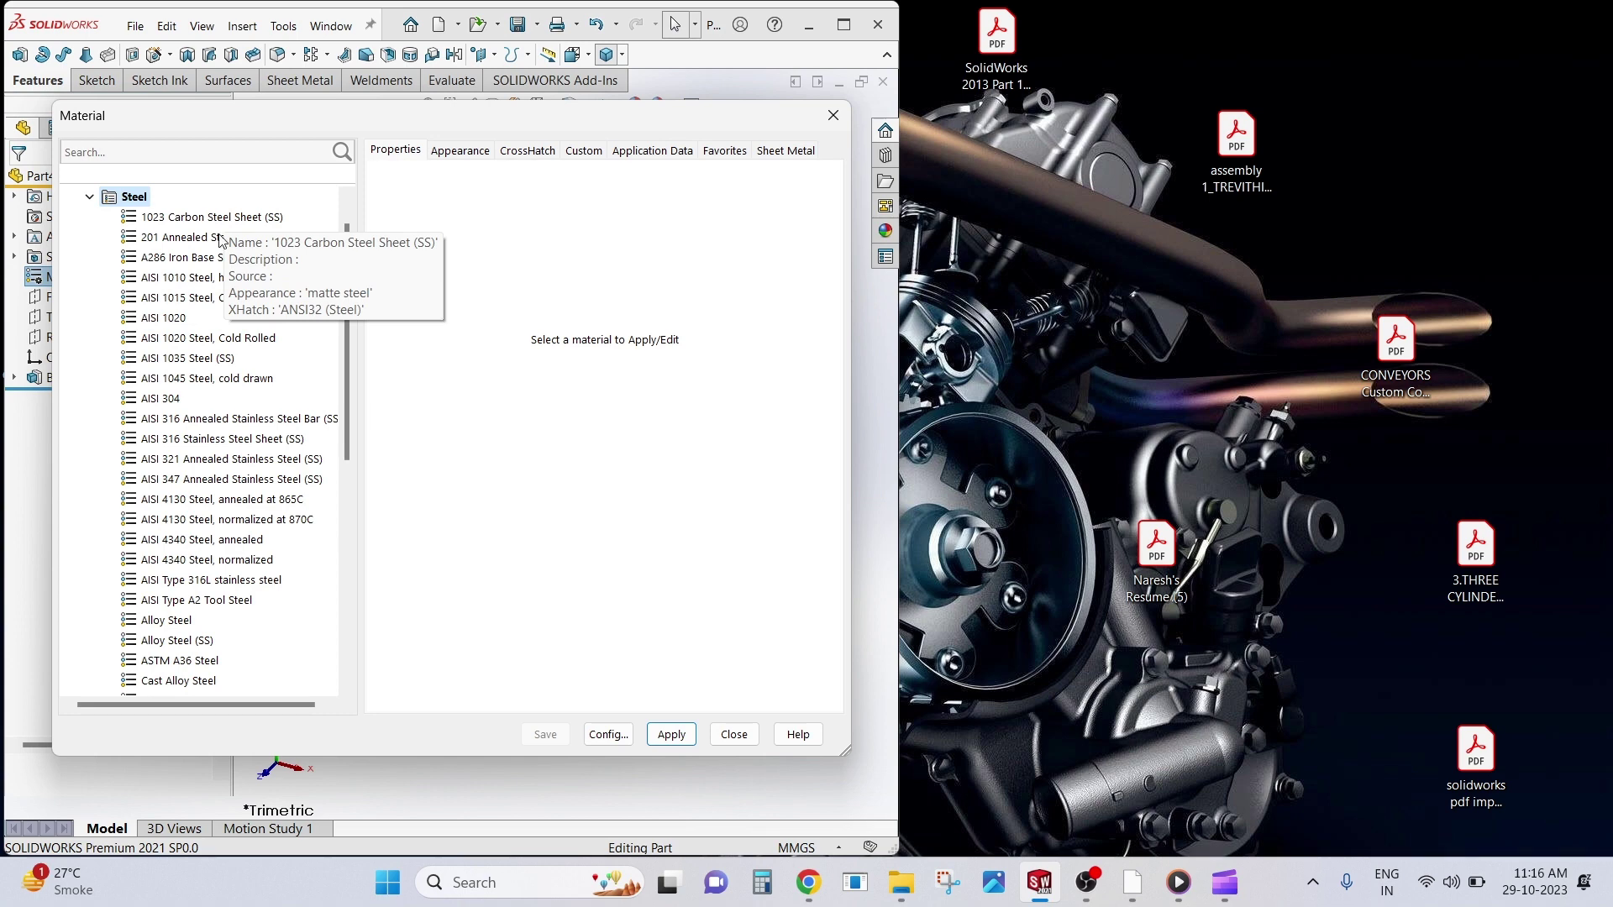
{"action": "left_click", "coordinate": [205, 220]}
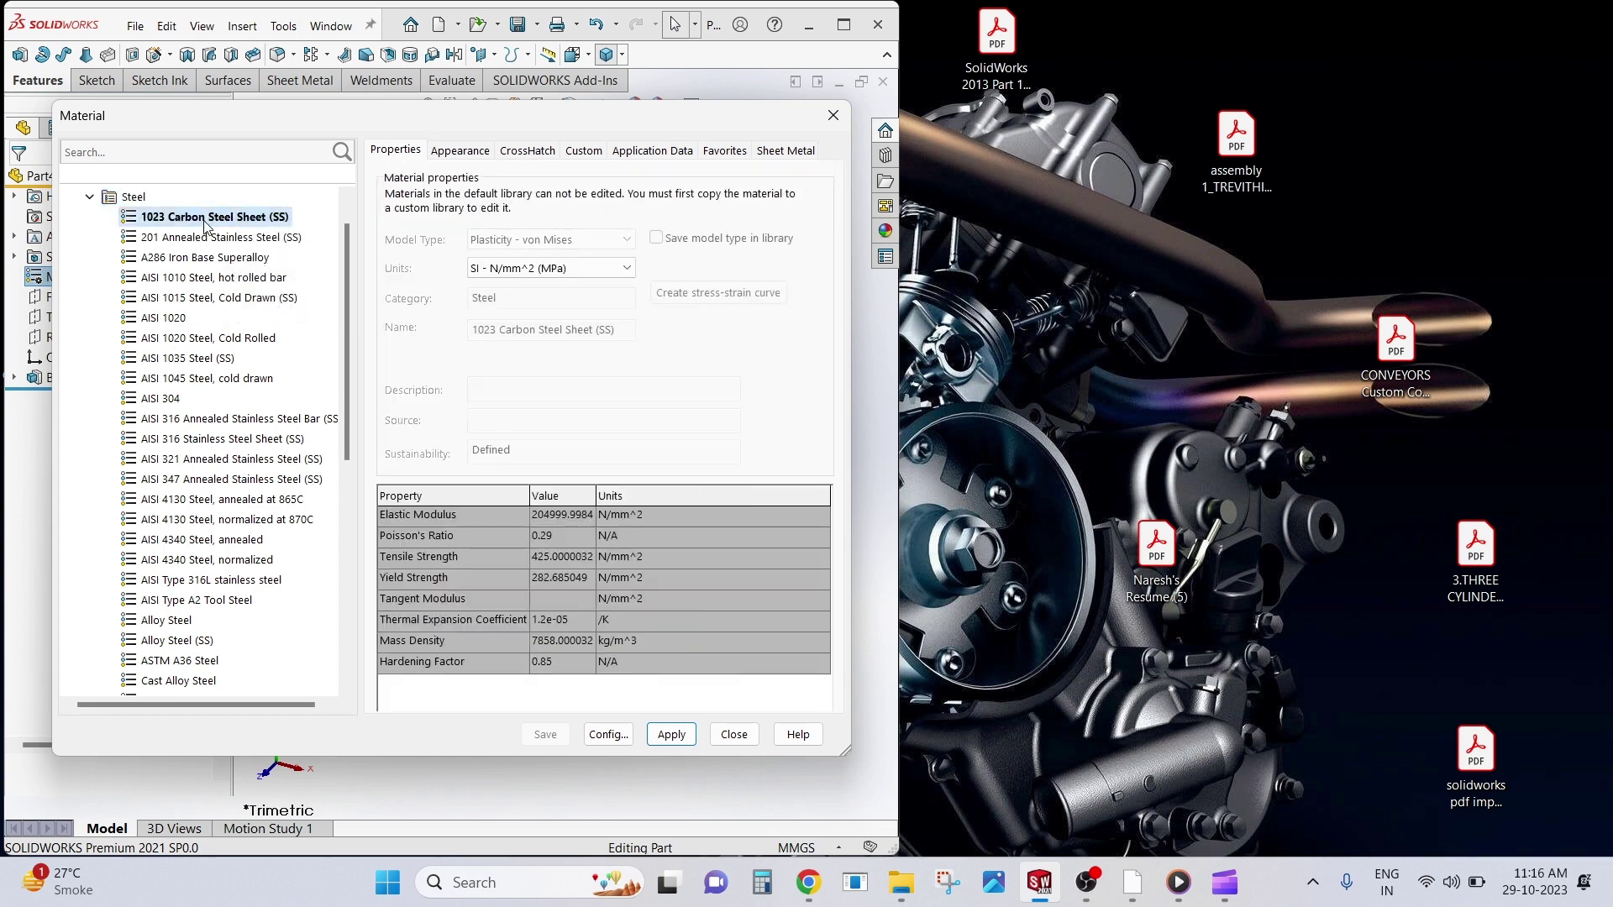
{"action": "left_click", "coordinate": [671, 735]}
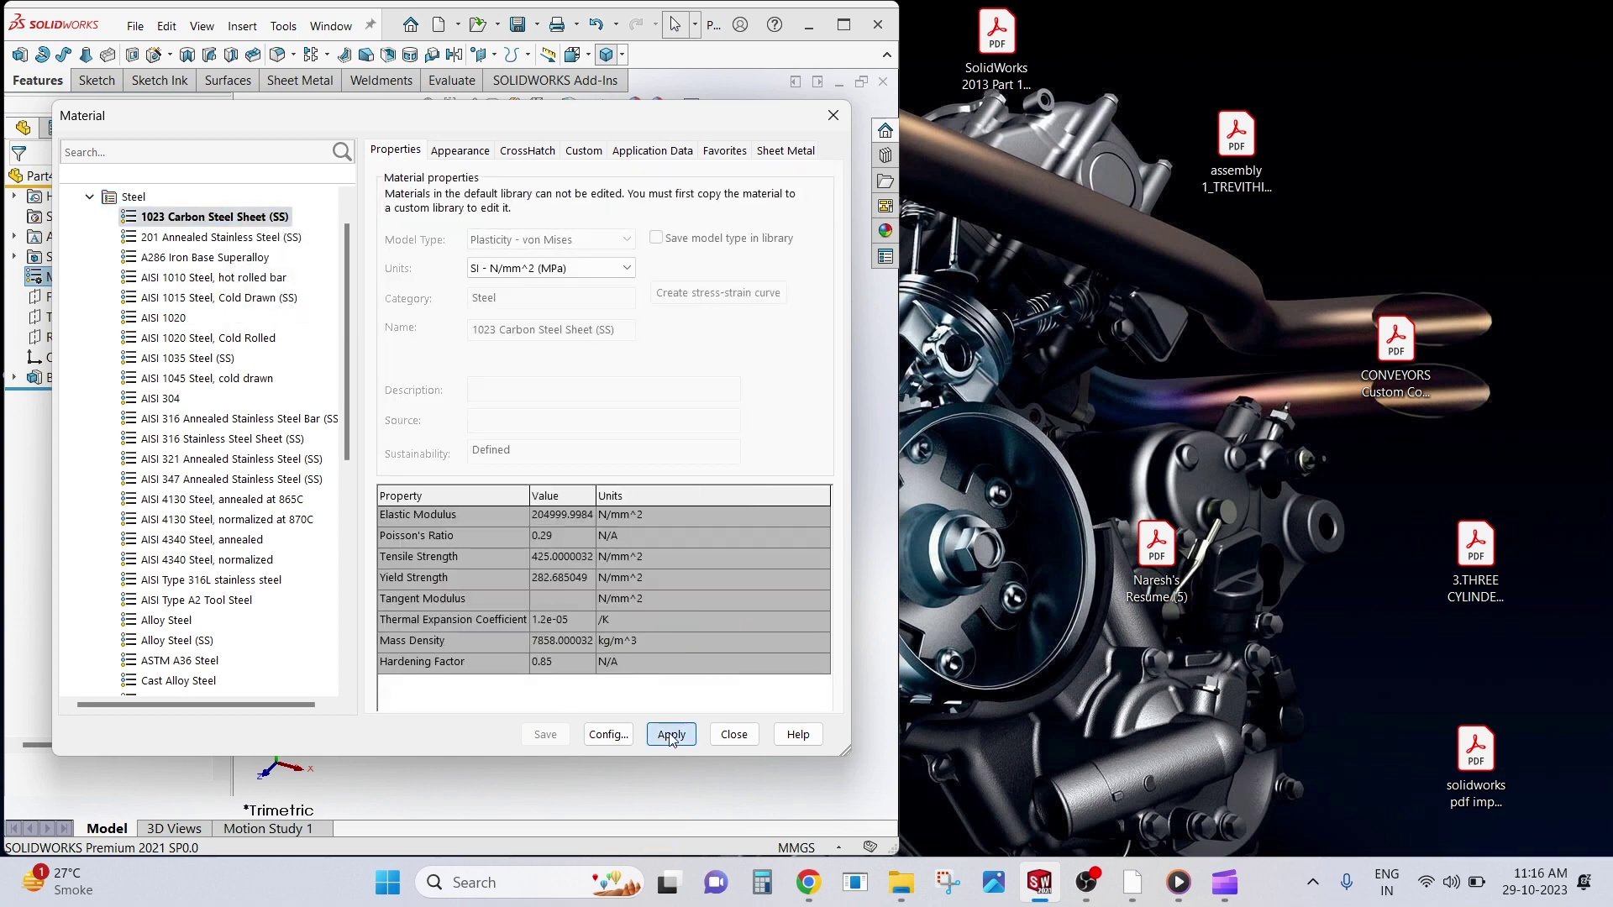
{"action": "left_click", "coordinate": [733, 735]}
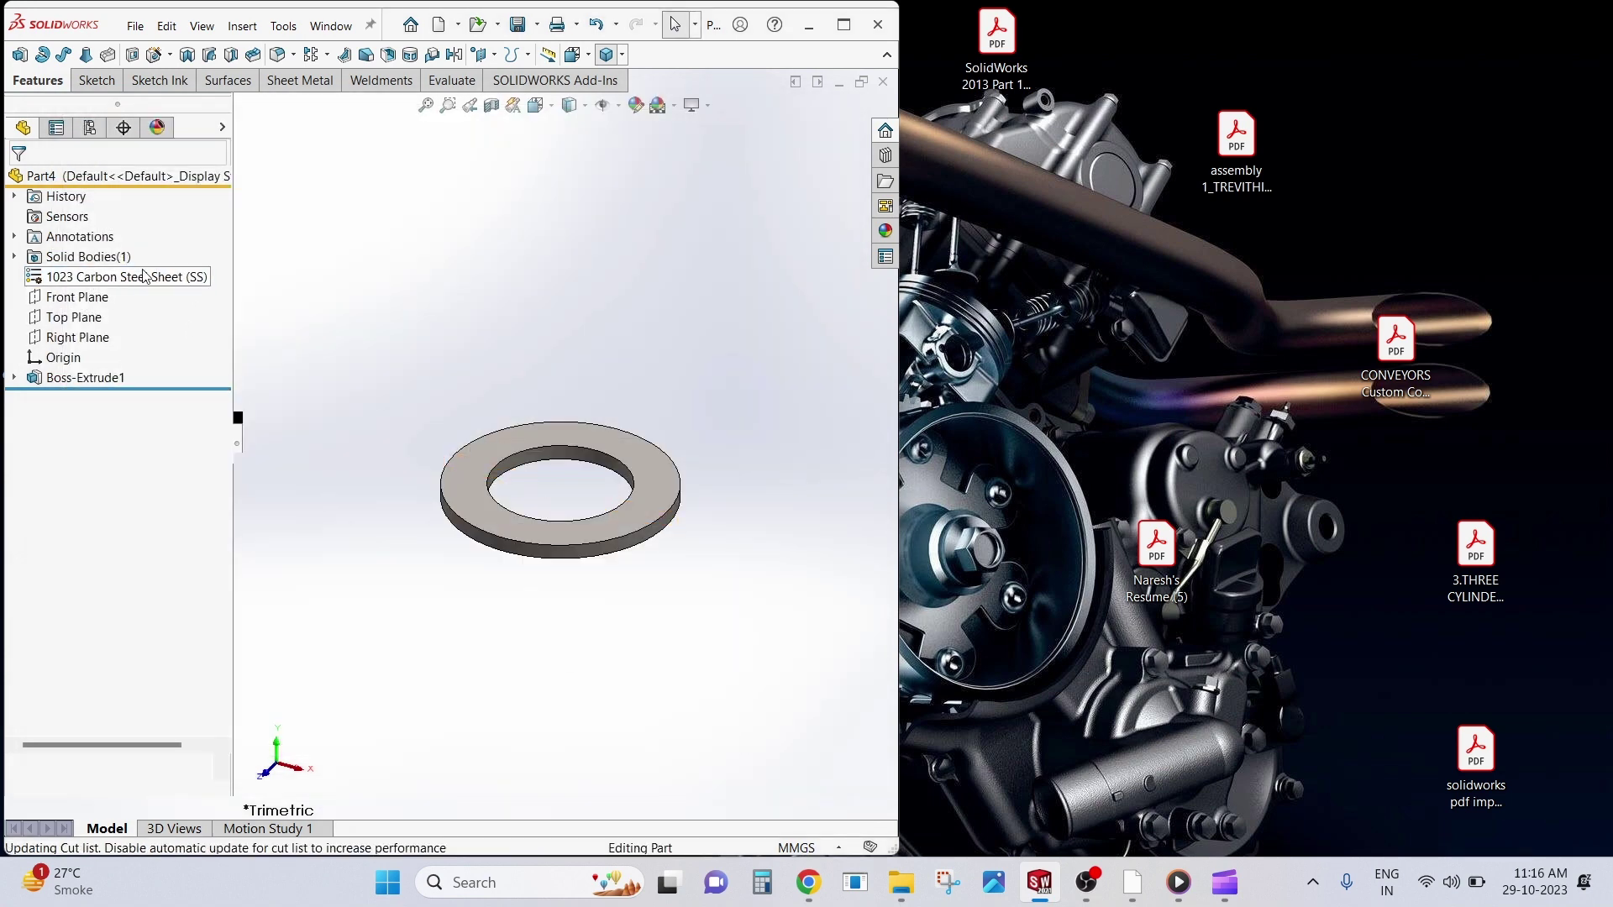
{"action": "scroll", "coordinate": [546, 452], "scroll_direction": "up", "scroll_amount": 2}
{"action": "scroll", "coordinate": [546, 451], "scroll_direction": "down", "scroll_amount": 4}
{"action": "mouse_move", "coordinate": [544, 454]}
{"action": "middle_mouse_down"}
{"action": "mouse_move", "coordinate": [547, 533]}
{"action": "mouse_move", "coordinate": [536, 392]}
{"action": "mouse_move", "coordinate": [518, 468]}
{"action": "mouse_move", "coordinate": [540, 485]}
{"action": "middle_mouse_up"}
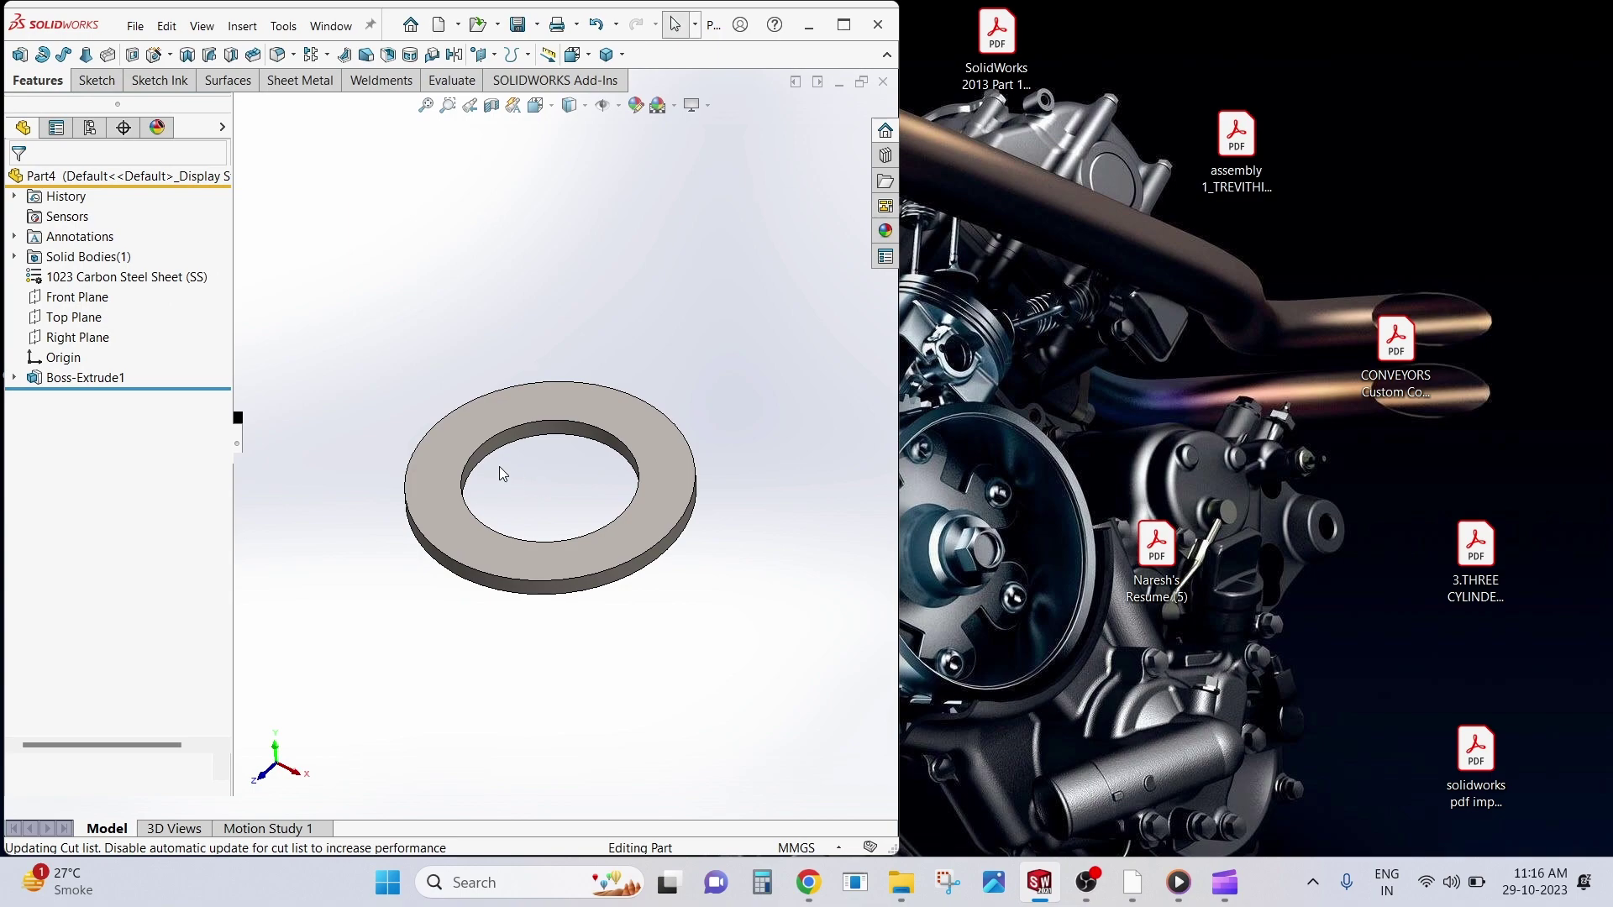